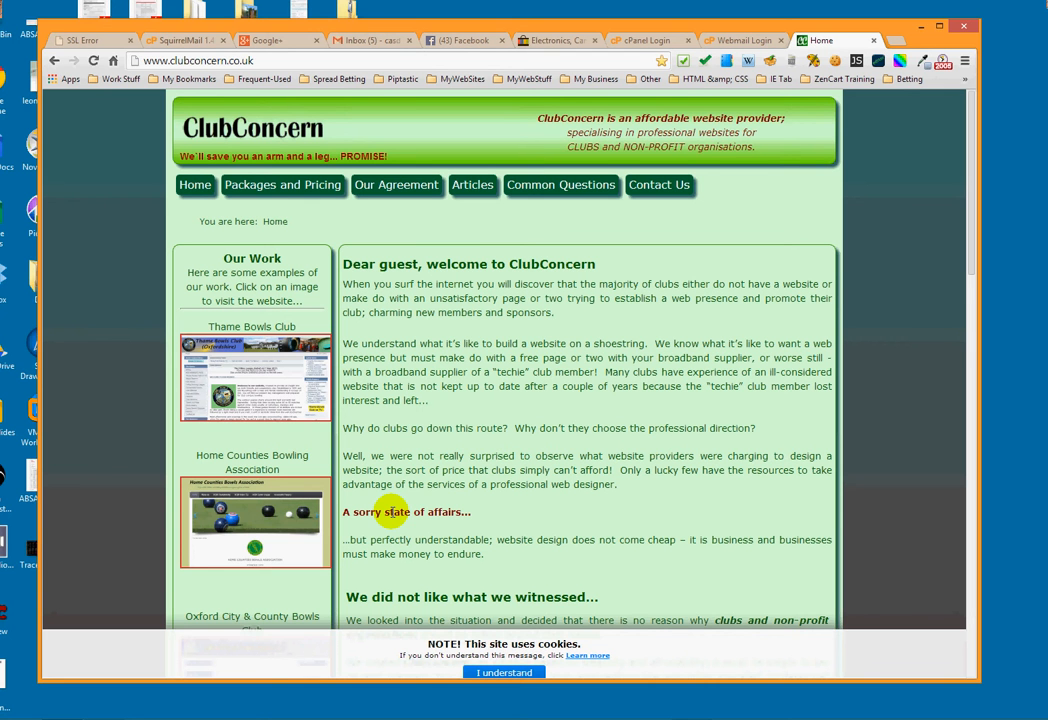
- Switch to the JustPics folder window in File Explorer and move it slightly higher on the desktop
mouse_move(440, 708)
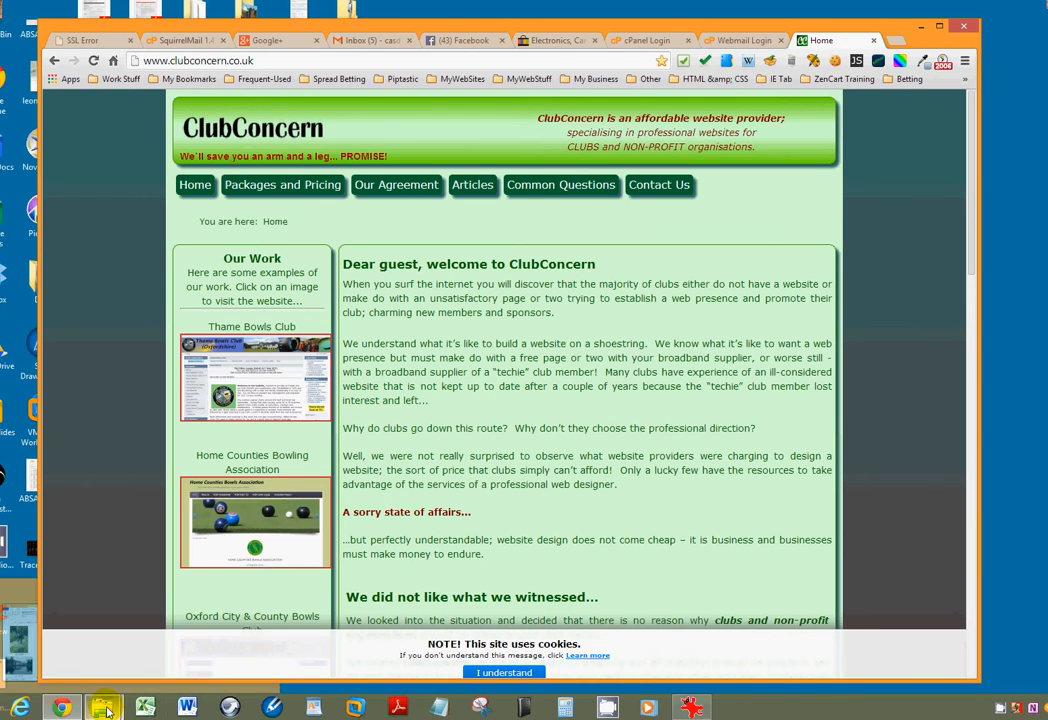
mouse_move(107, 711)
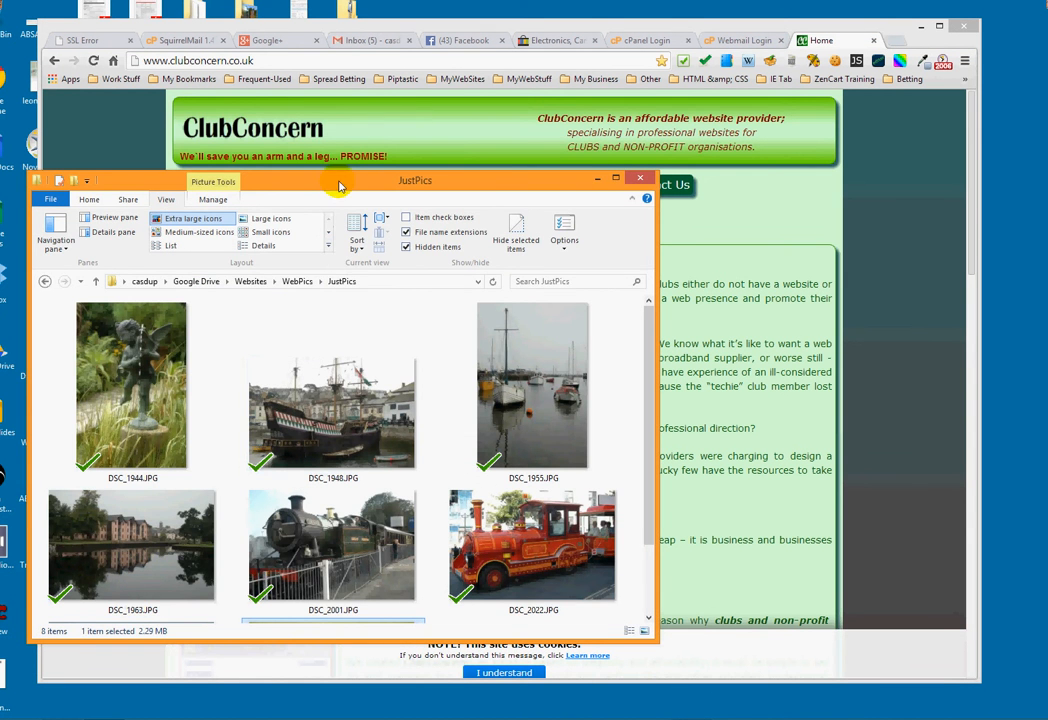
drag(339, 186, 337, 159)
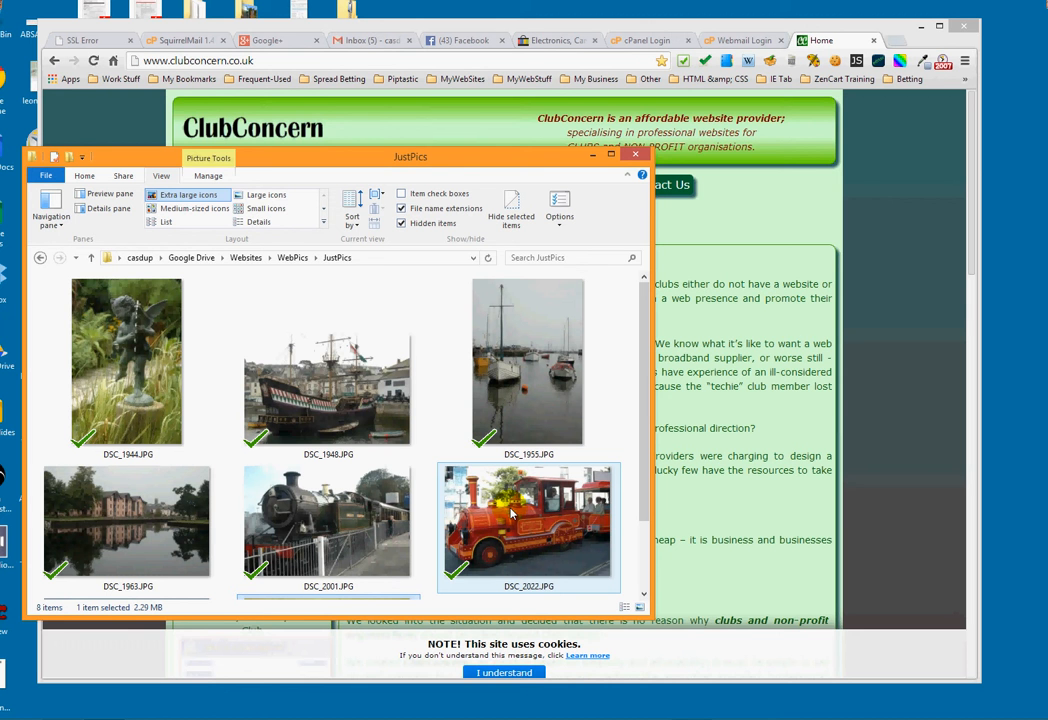
- Switch to IrfanView, position its empty window beside the folder's photos, and load DSC_2022.JPG from JustPics into it
mouse_move(608, 716)
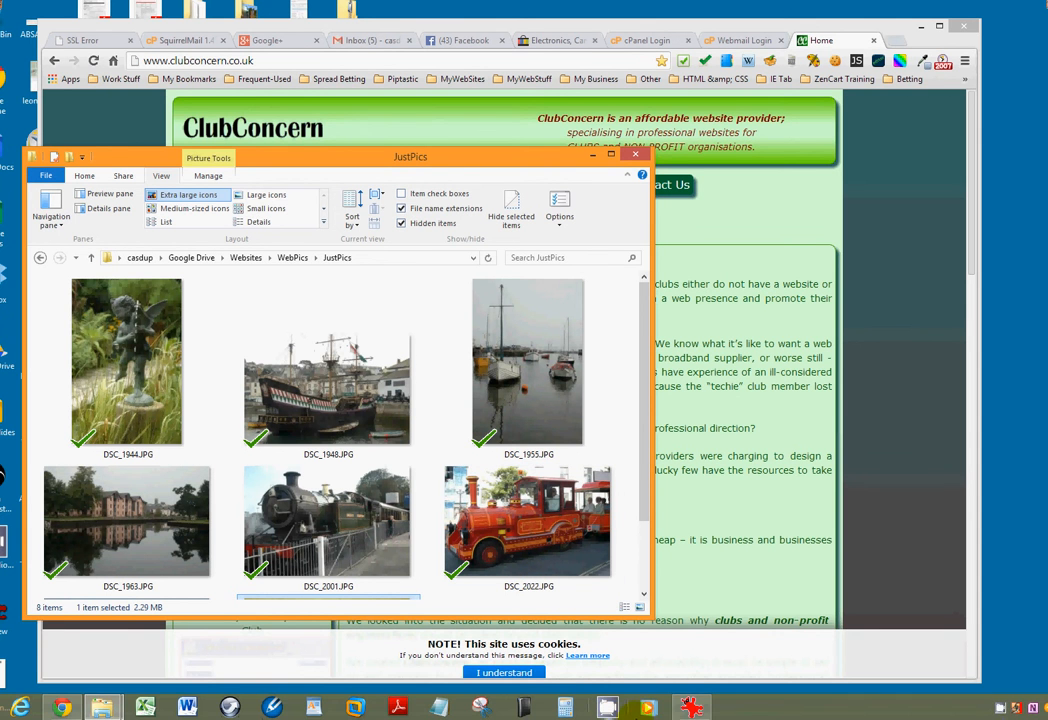
mouse_move(689, 712)
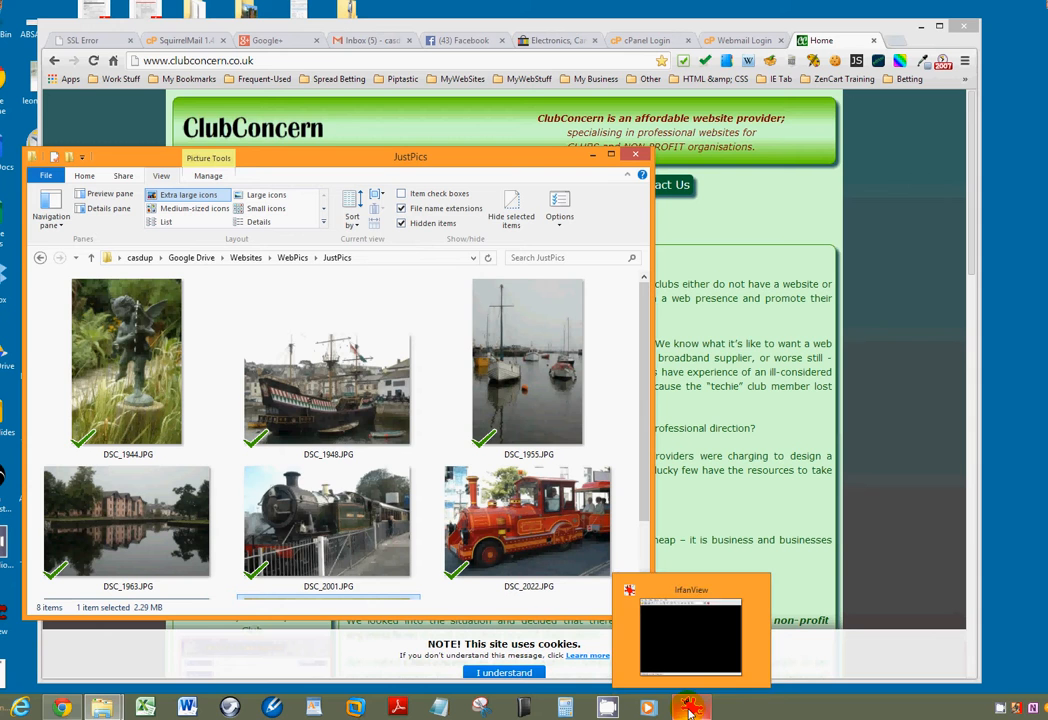
click(692, 650)
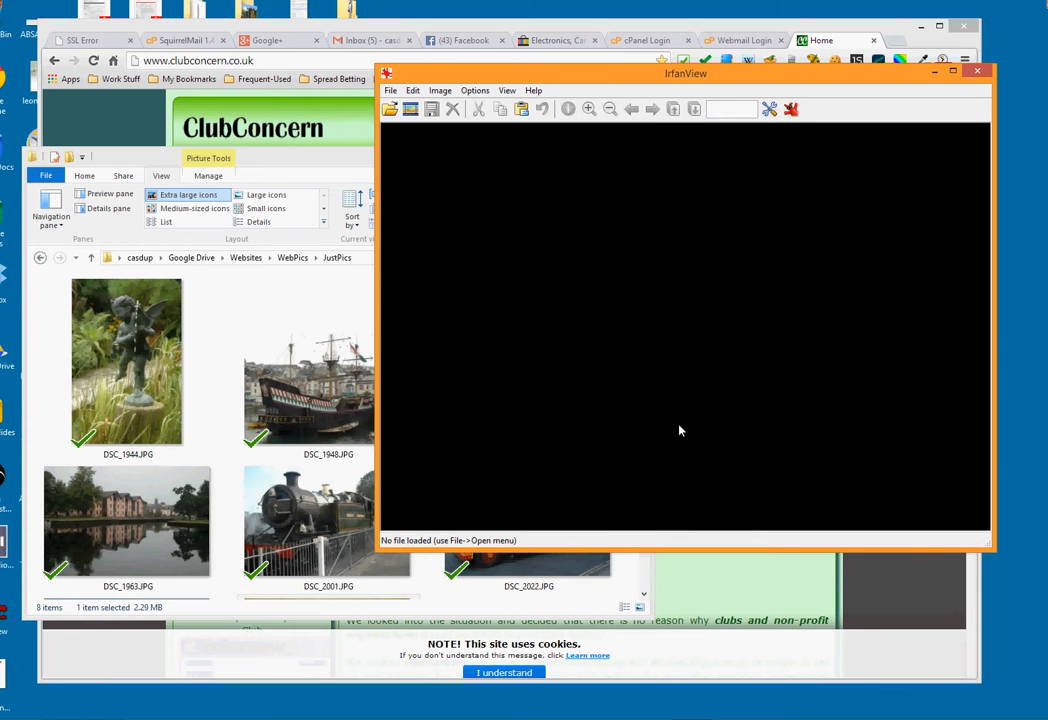
drag(747, 77, 746, 81)
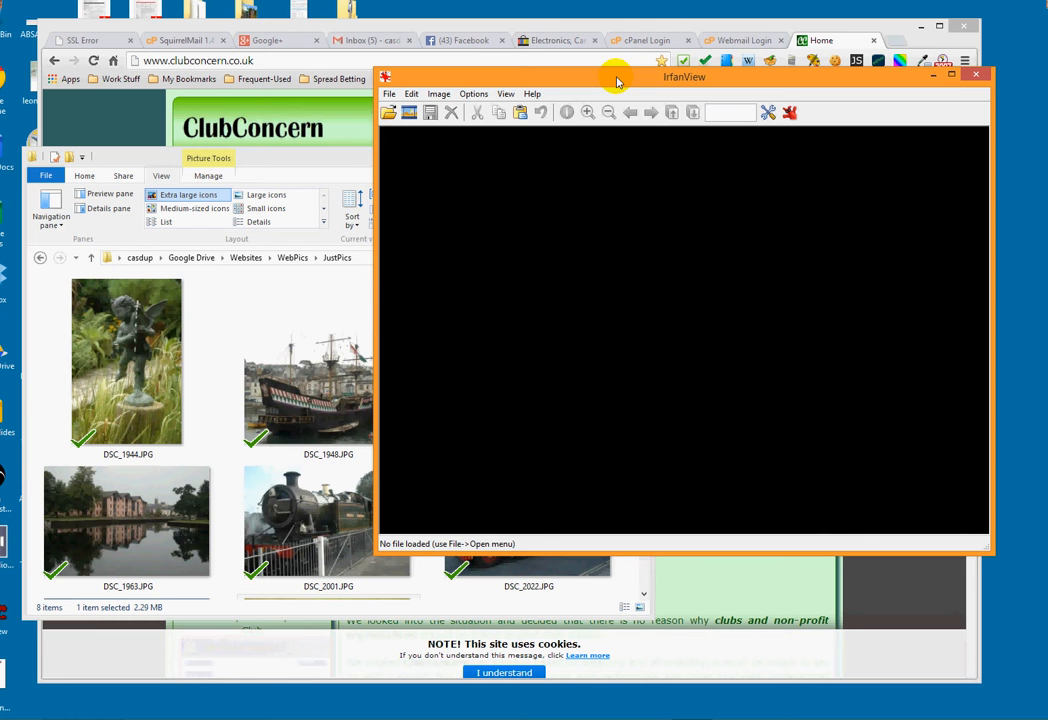
drag(648, 82, 659, 30)
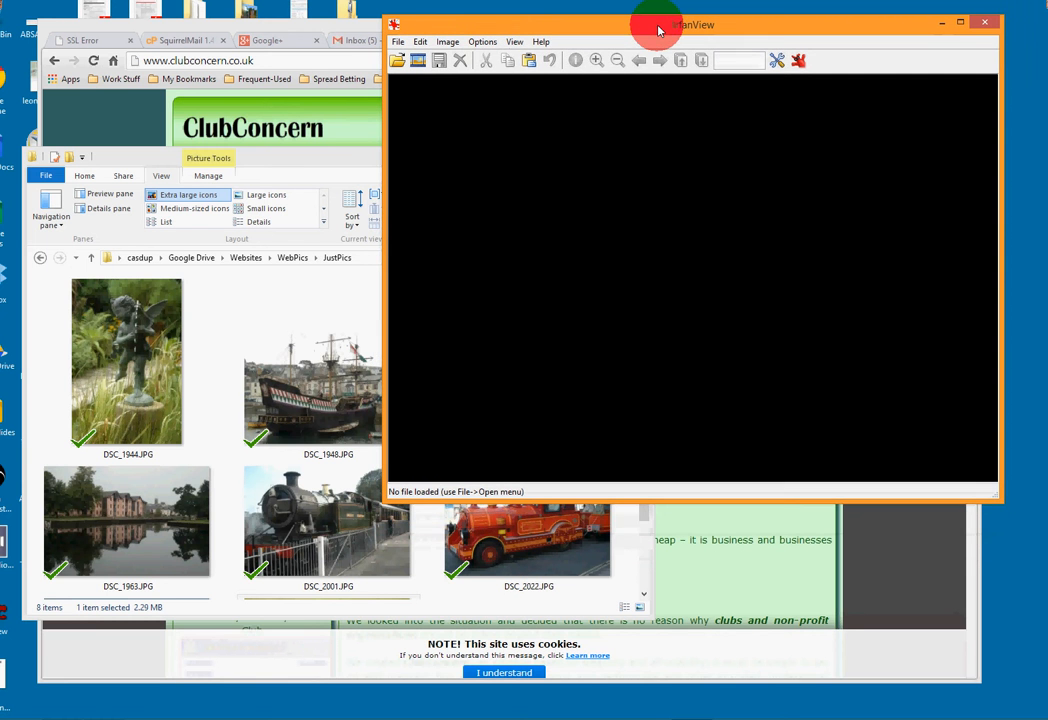
click(492, 549)
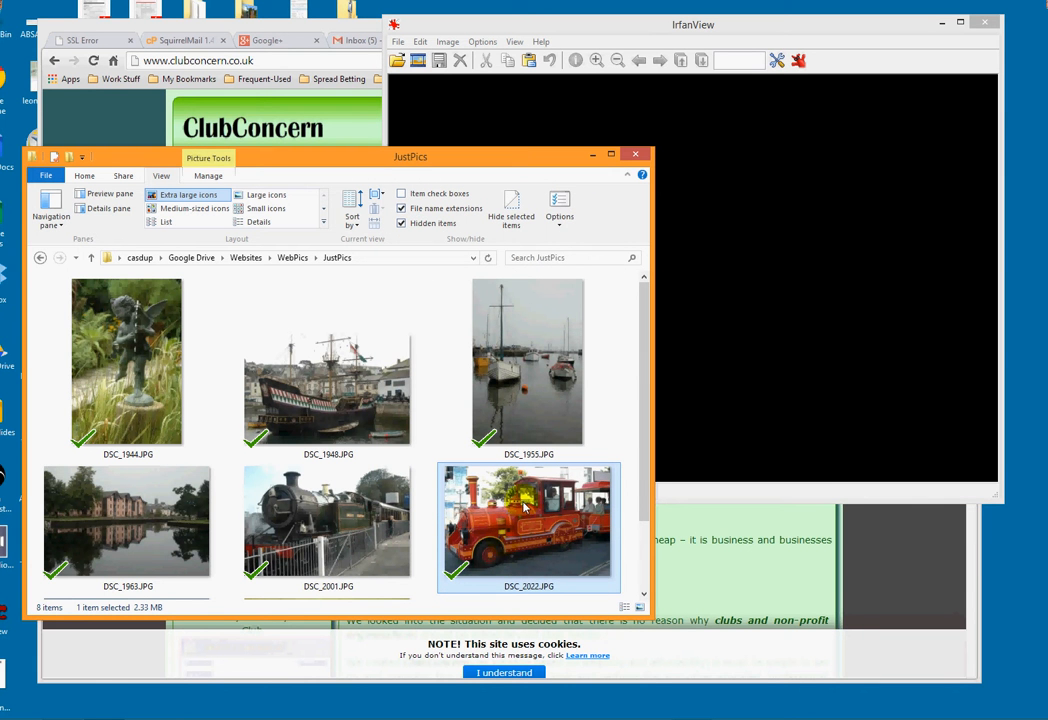
drag(523, 508, 755, 289)
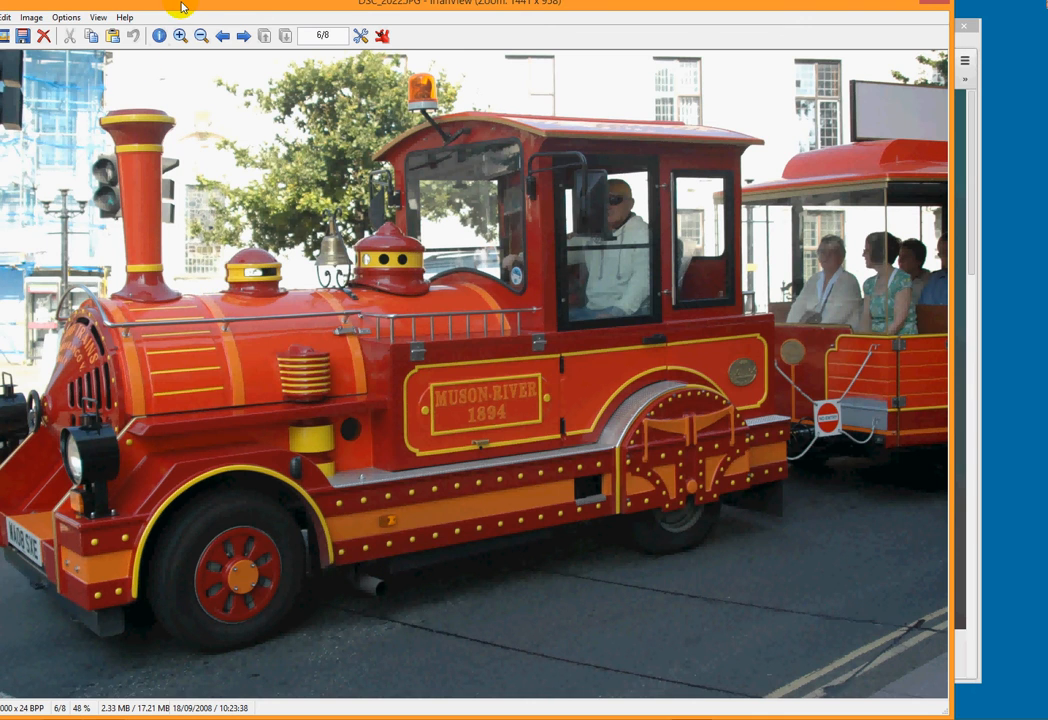
- Bring the picture window fully into view and display the train photo at its original size
drag(181, 8, 251, 11)
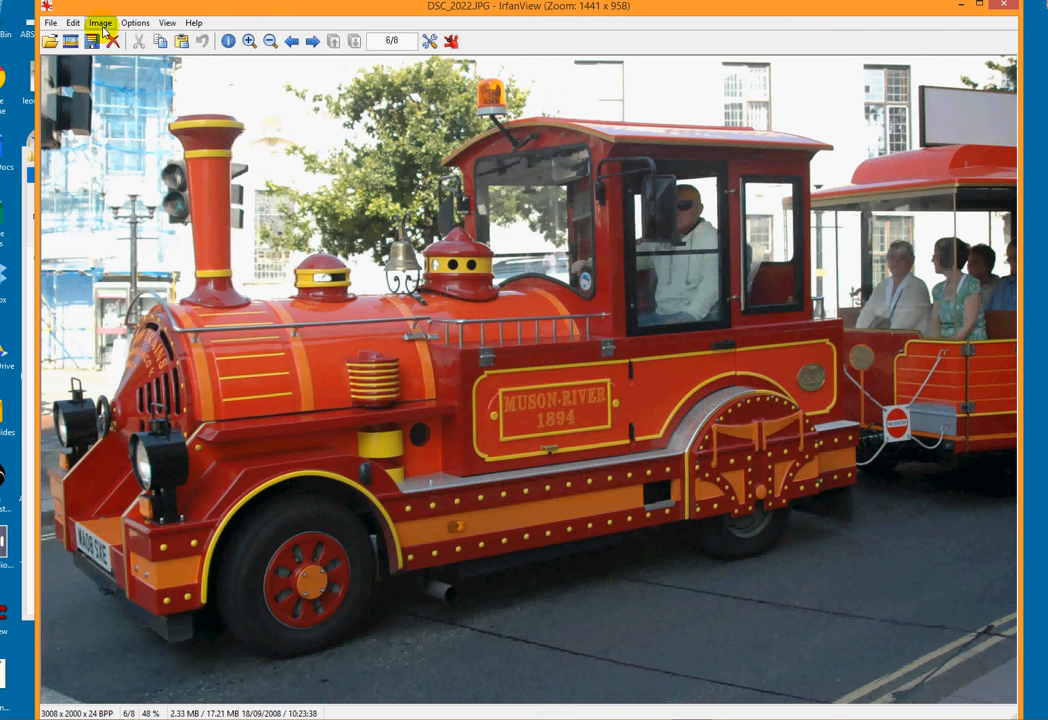
click(165, 24)
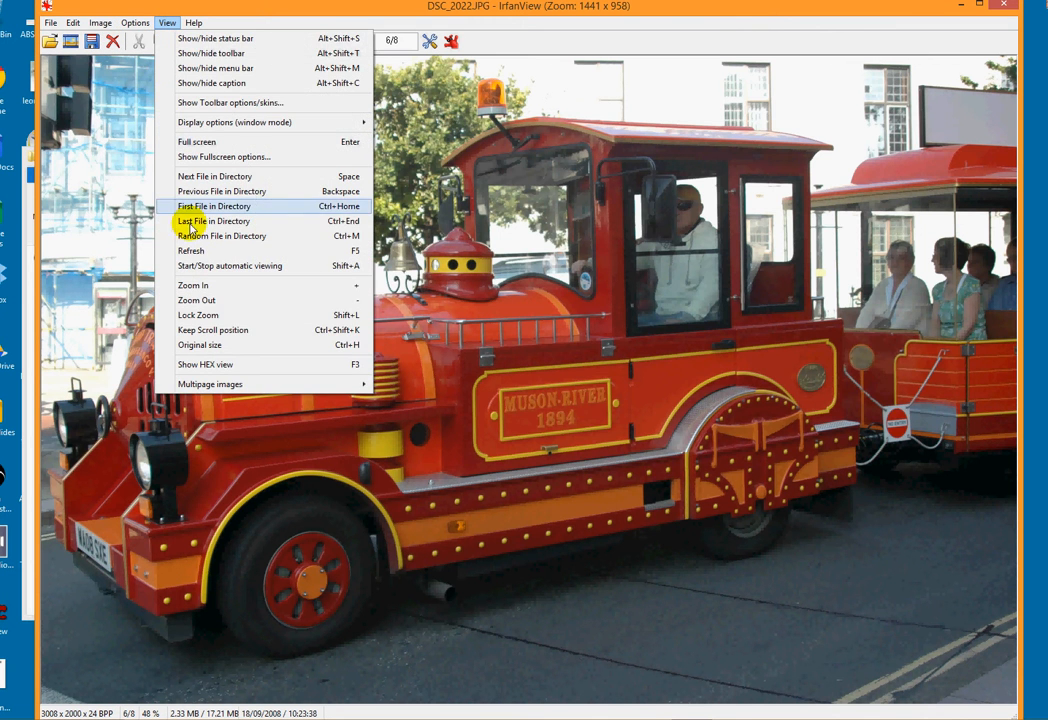
click(210, 345)
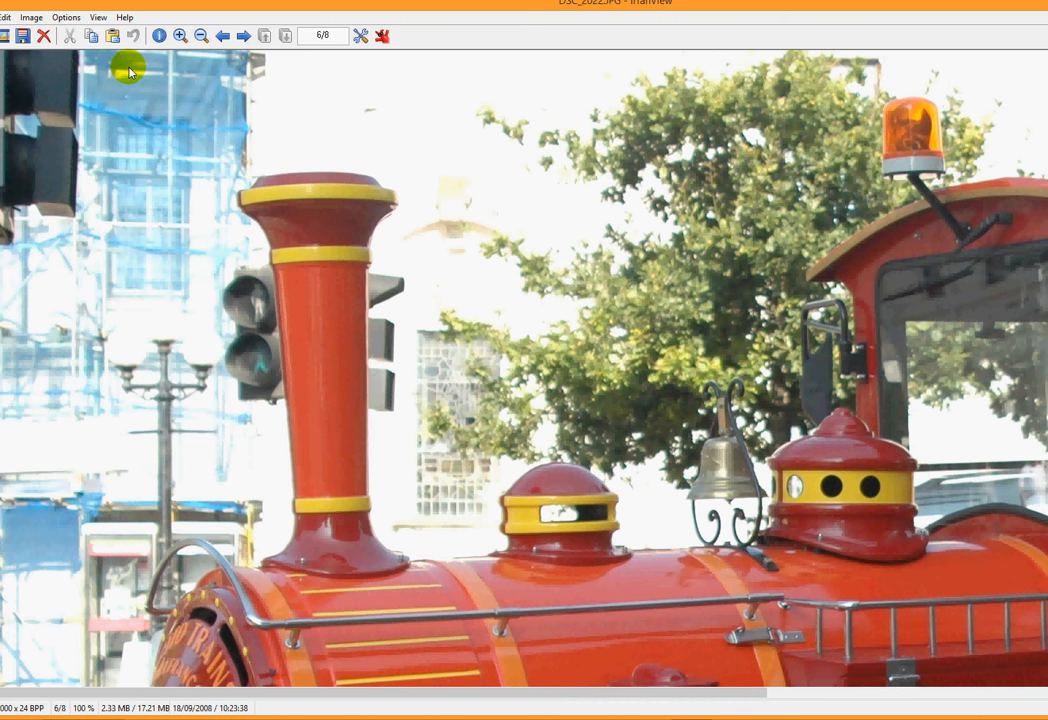
click(98, 18)
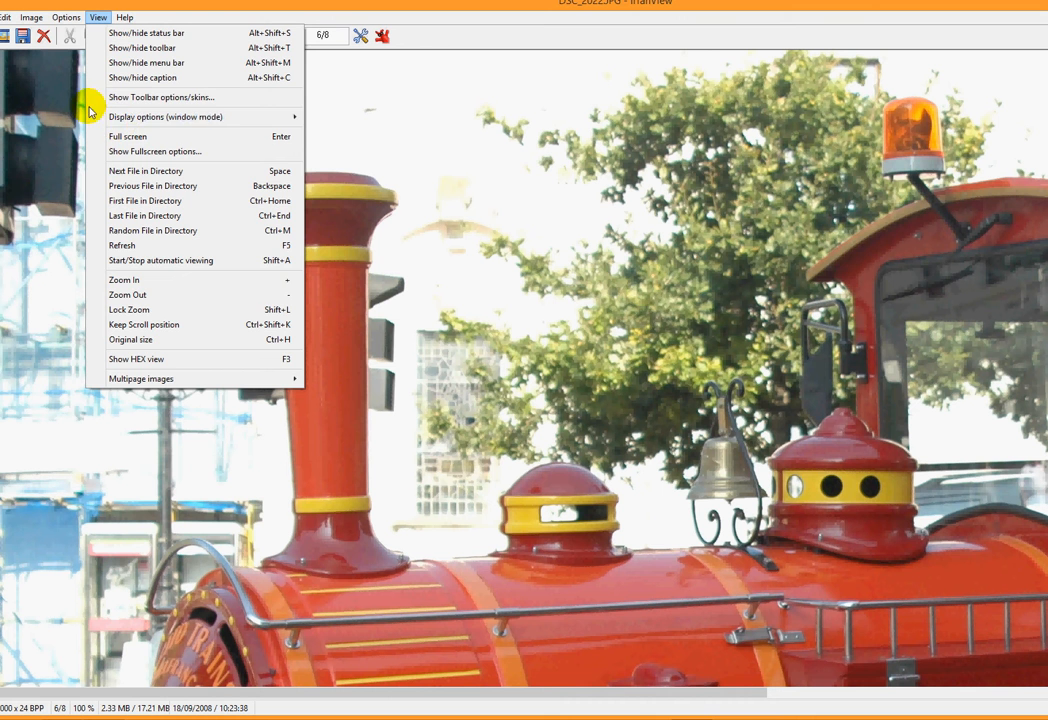
click(228, 20)
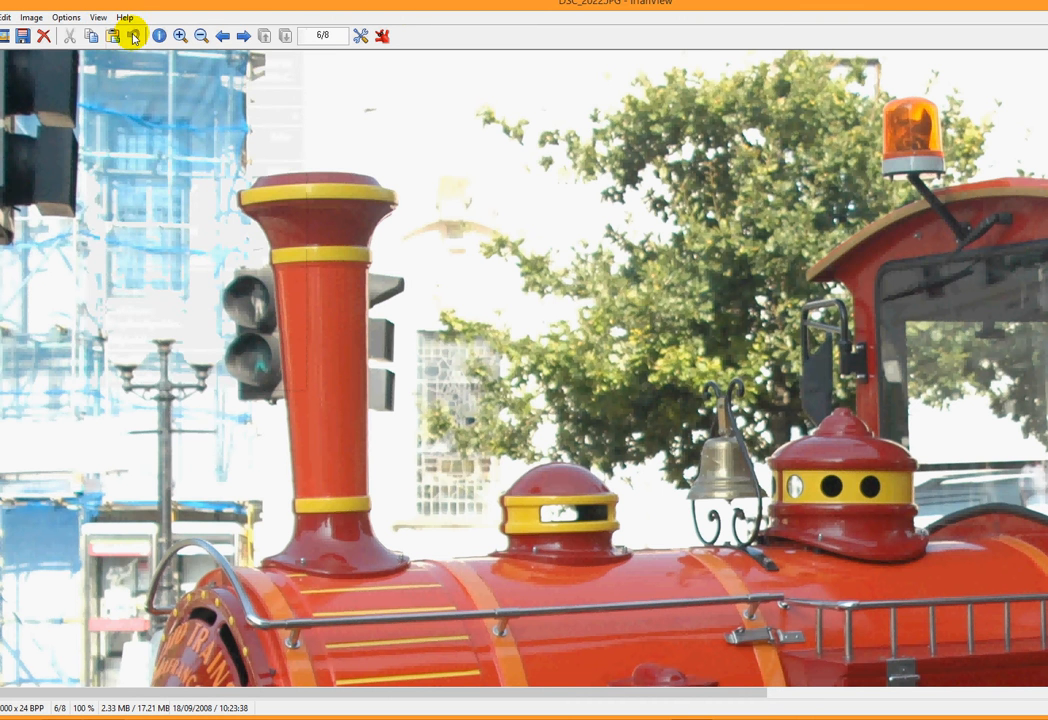
click(100, 19)
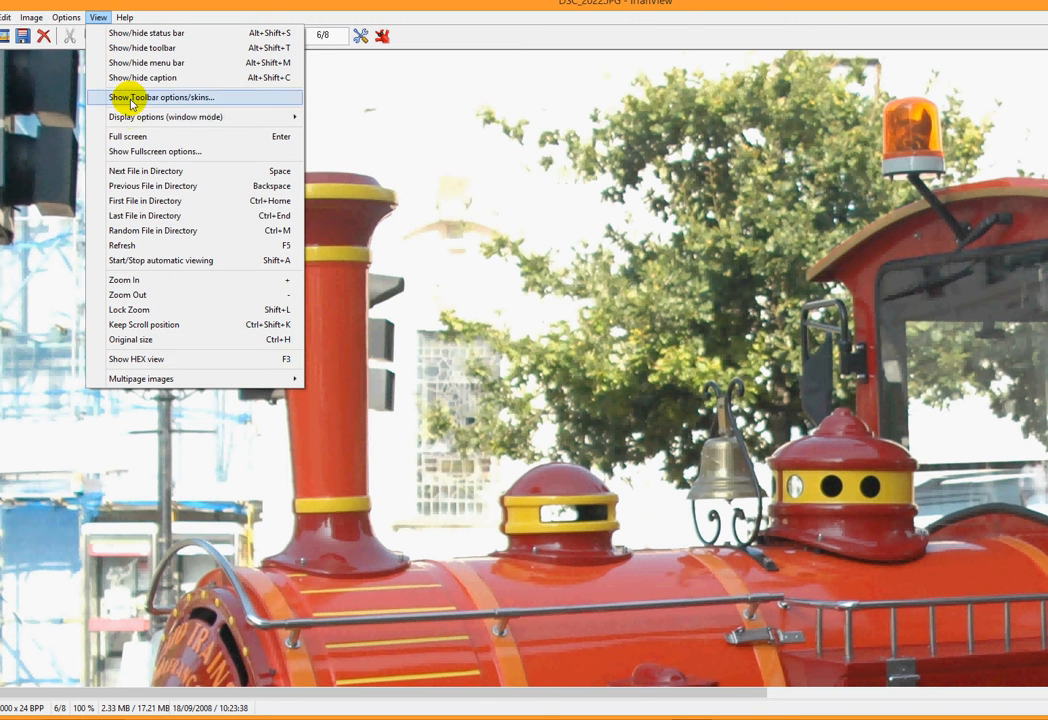
mouse_move(140, 120)
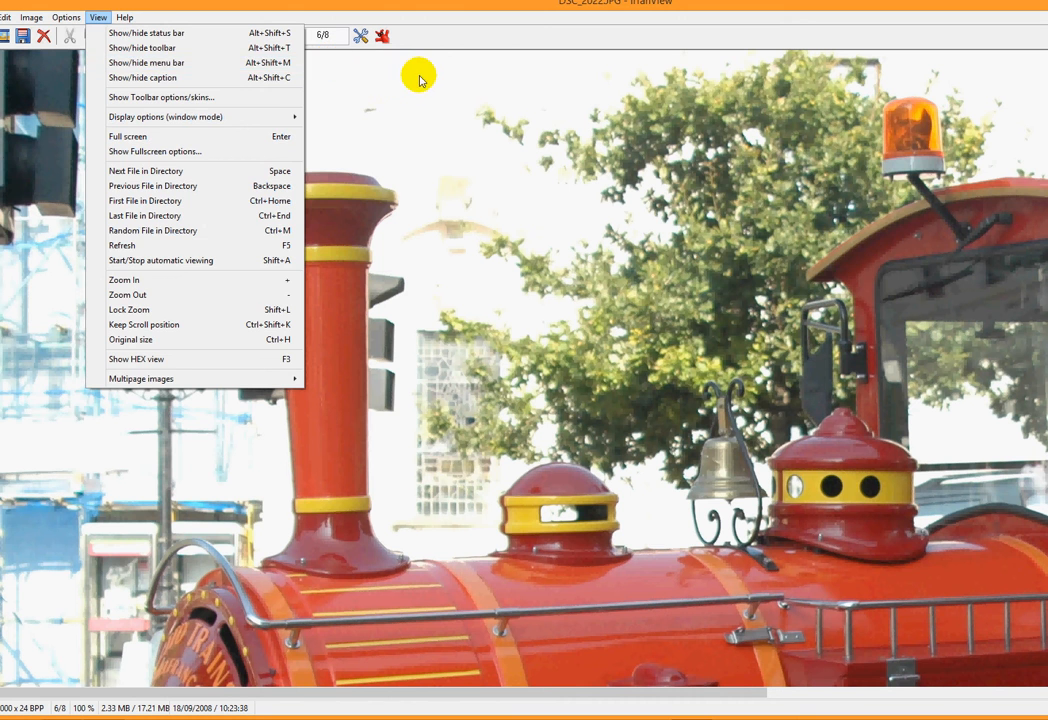
click(326, 63)
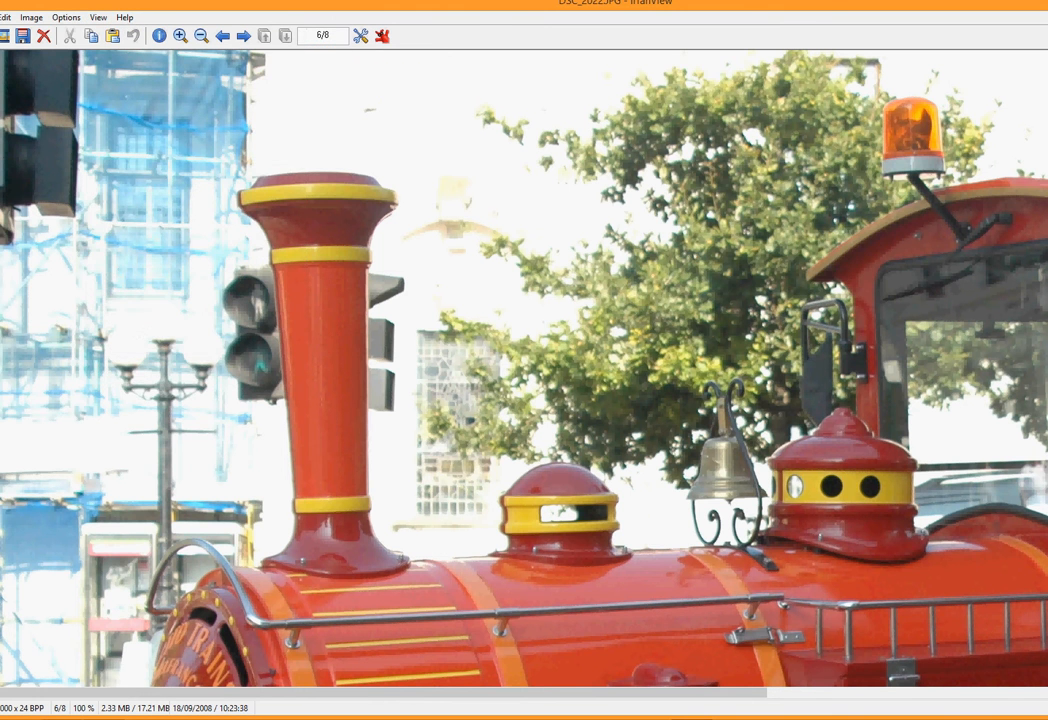
- Shrink the picture's oversized window and reposition it so that it fits on the desktop
drag(0, 0, 136, 63)
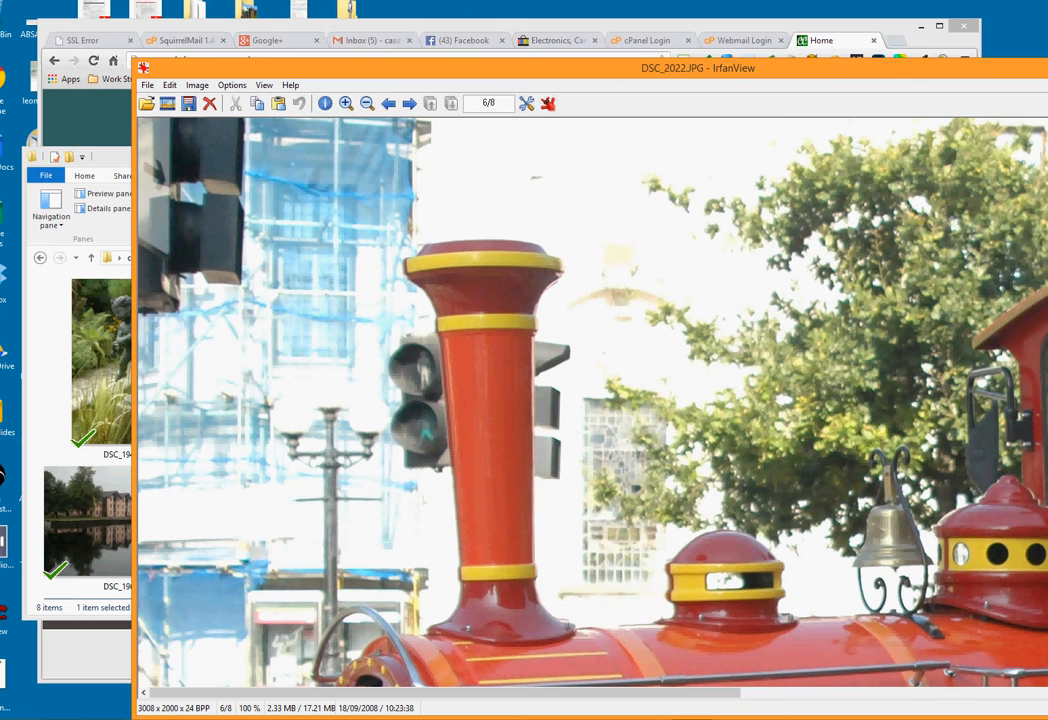
drag(1047, 58, 931, 36)
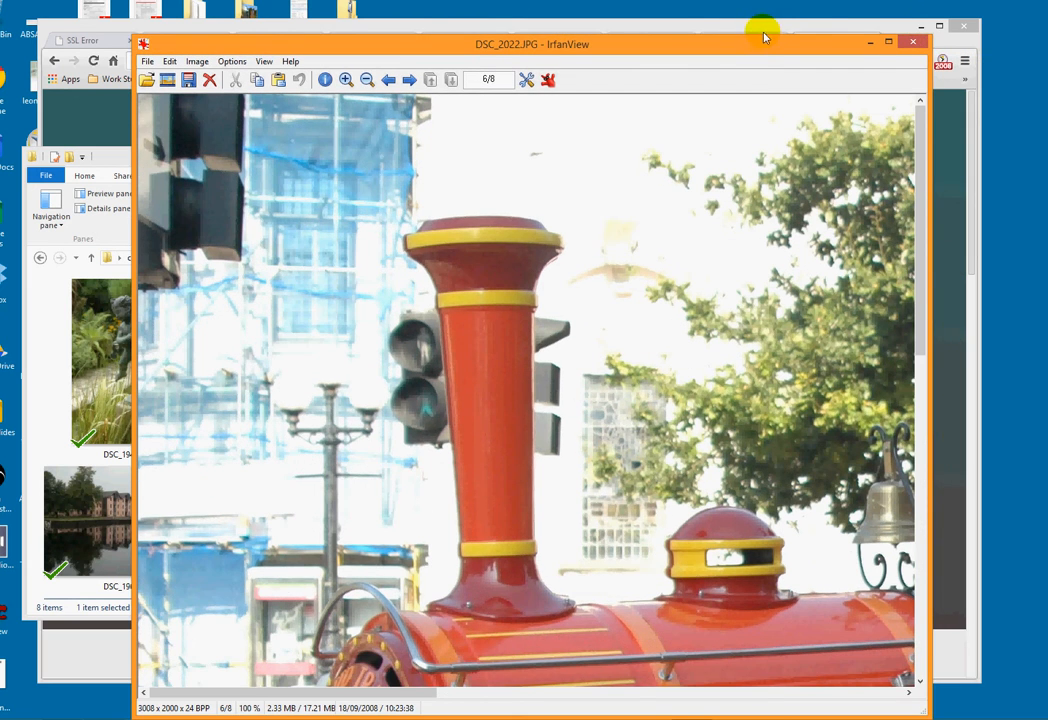
drag(763, 37, 704, 14)
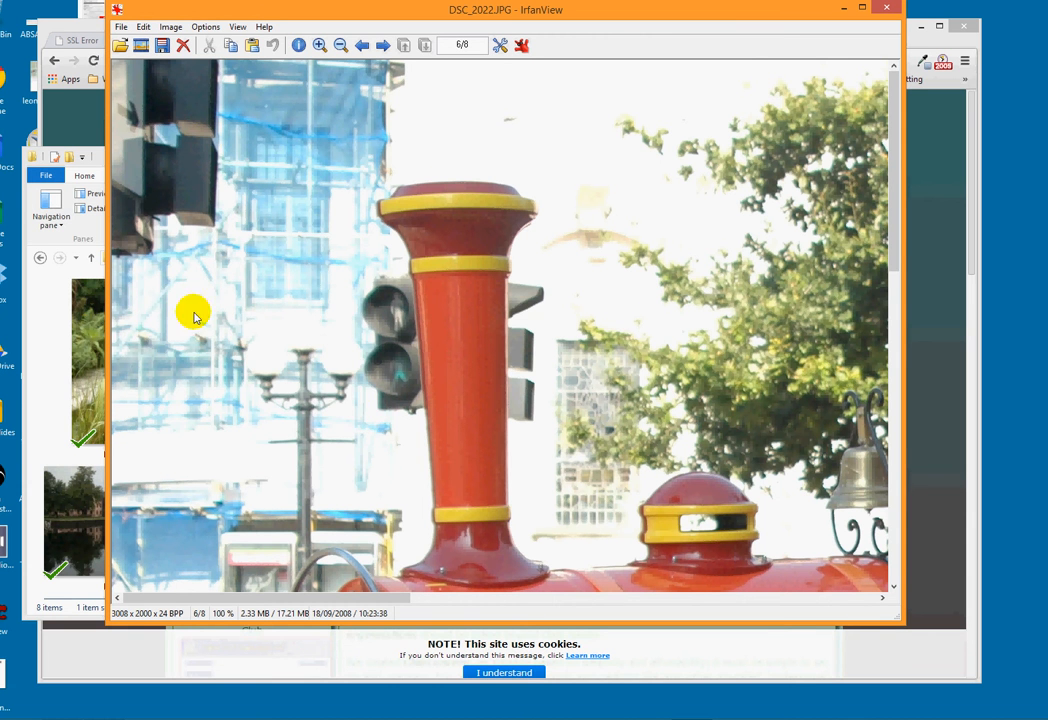
- Resize the train photo using the 800 x 600 pixels standard dimension, with the aspect ratio preserved
click(170, 28)
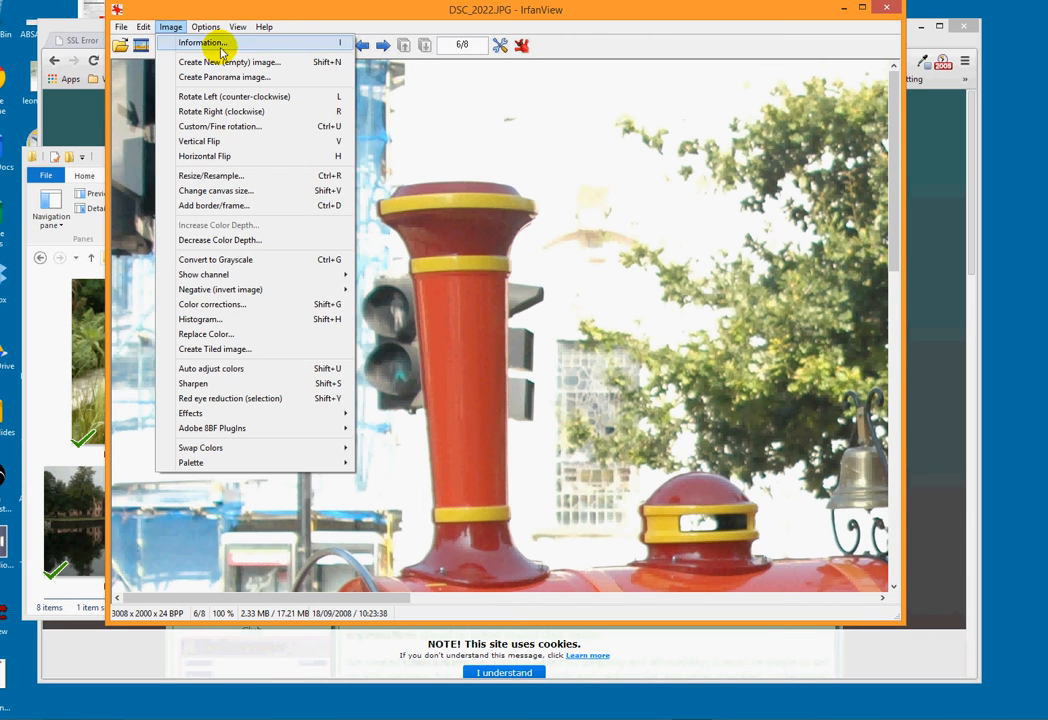
click(203, 180)
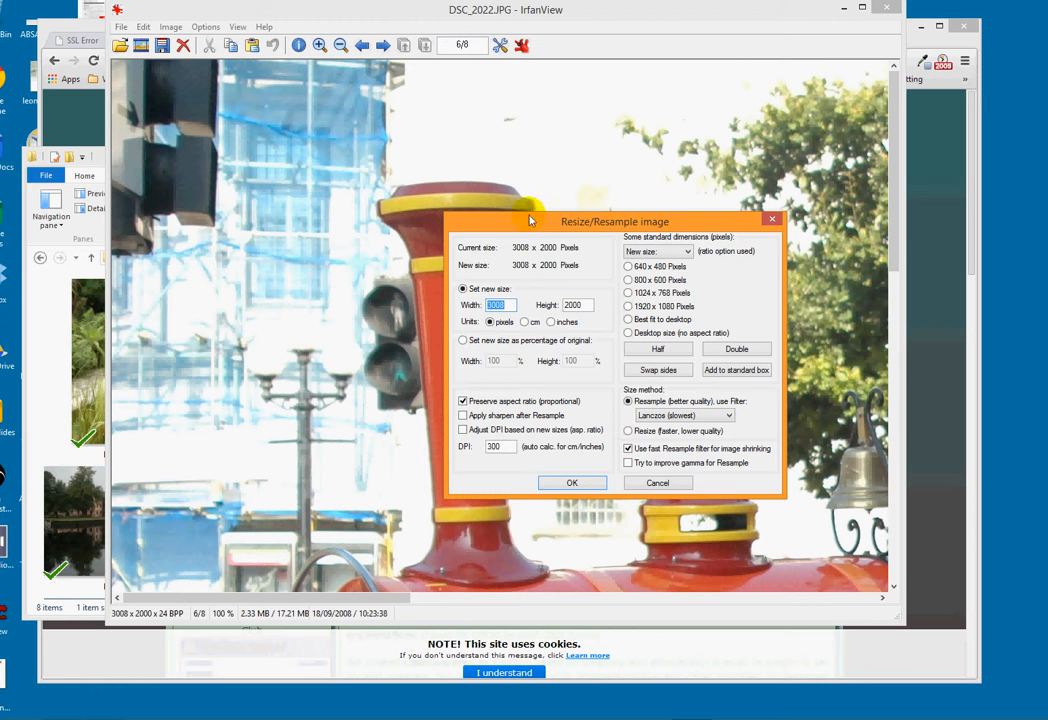
drag(527, 222, 343, 100)
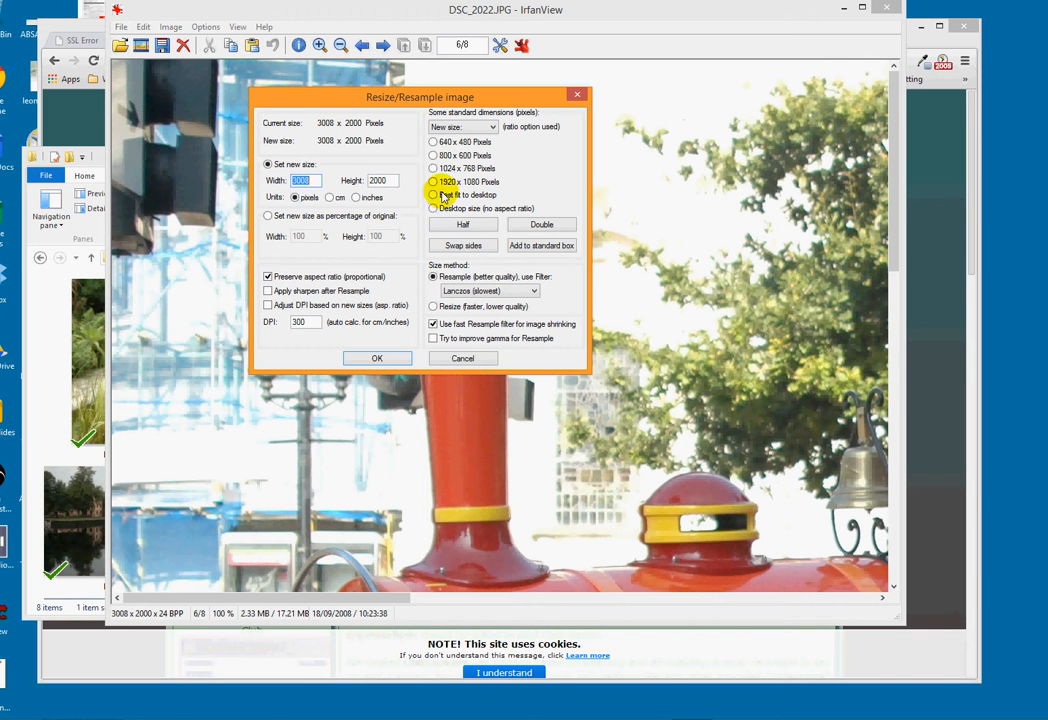
click(433, 156)
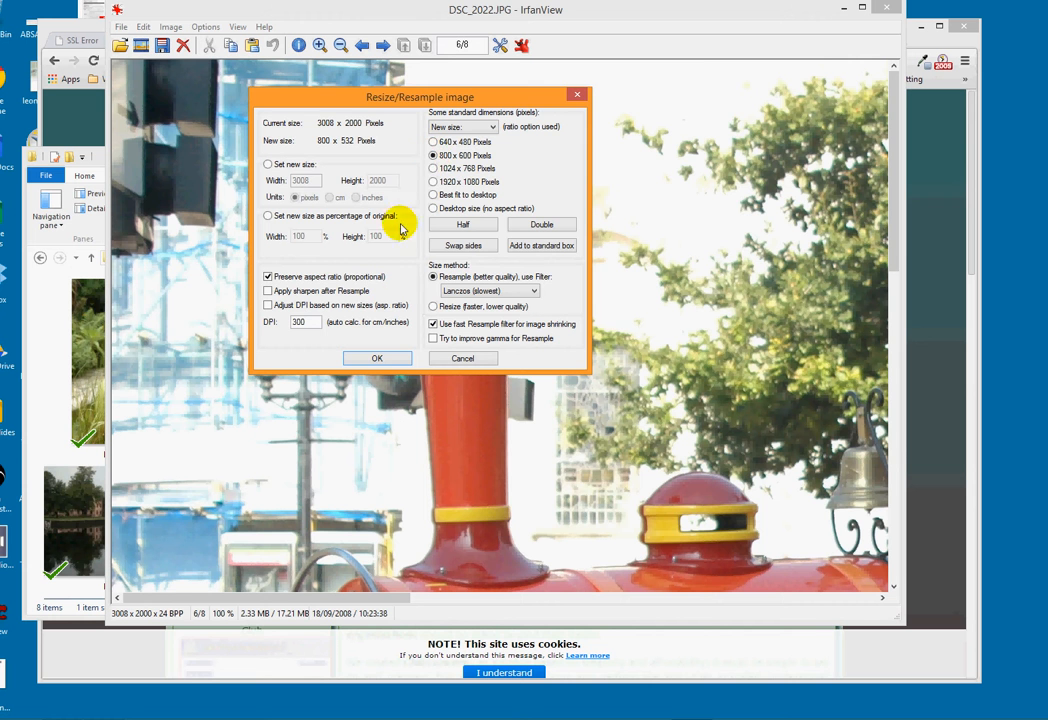
click(377, 360)
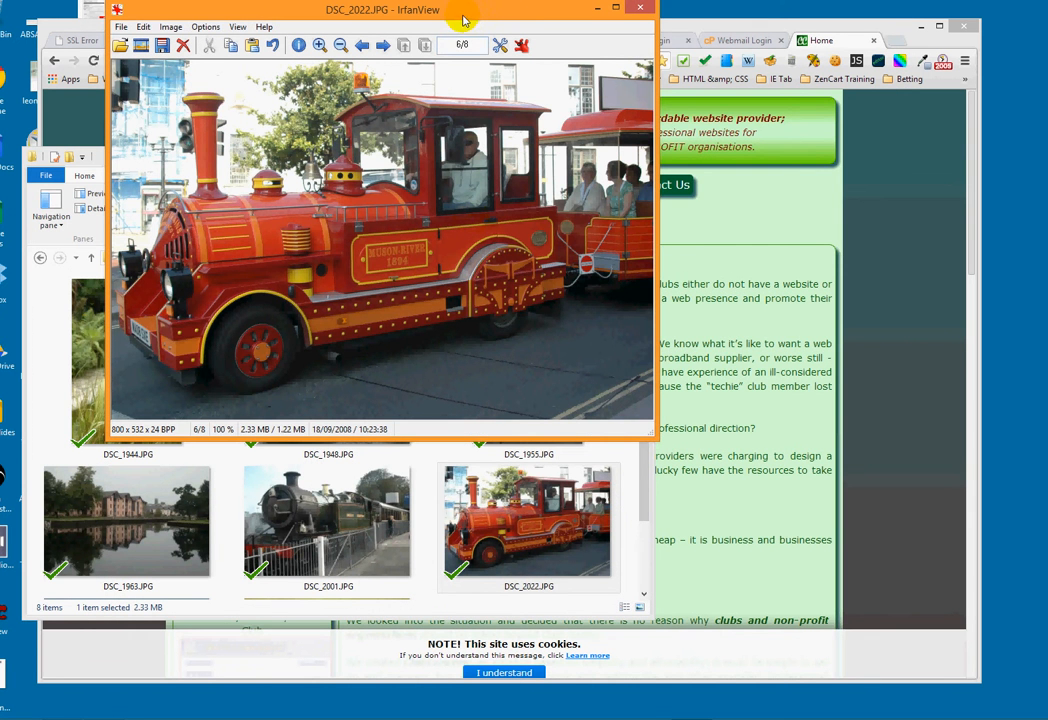
- Minimise the JustPics folder window and place the resized picture's window over the middle of the web page
drag(463, 19, 591, 70)
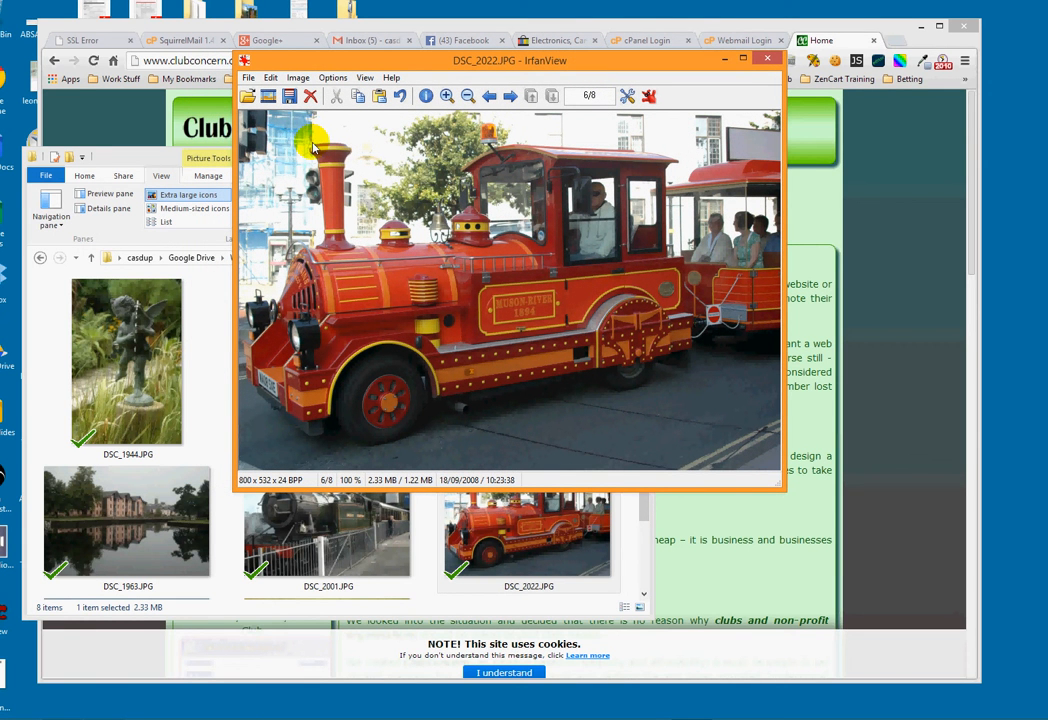
click(150, 157)
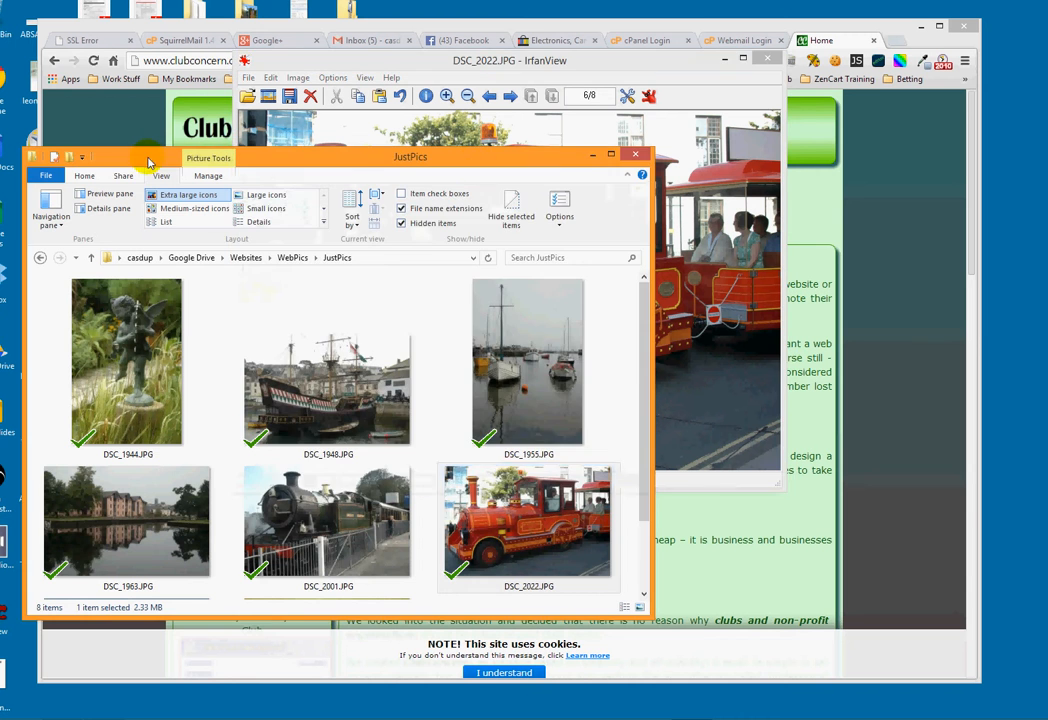
click(590, 140)
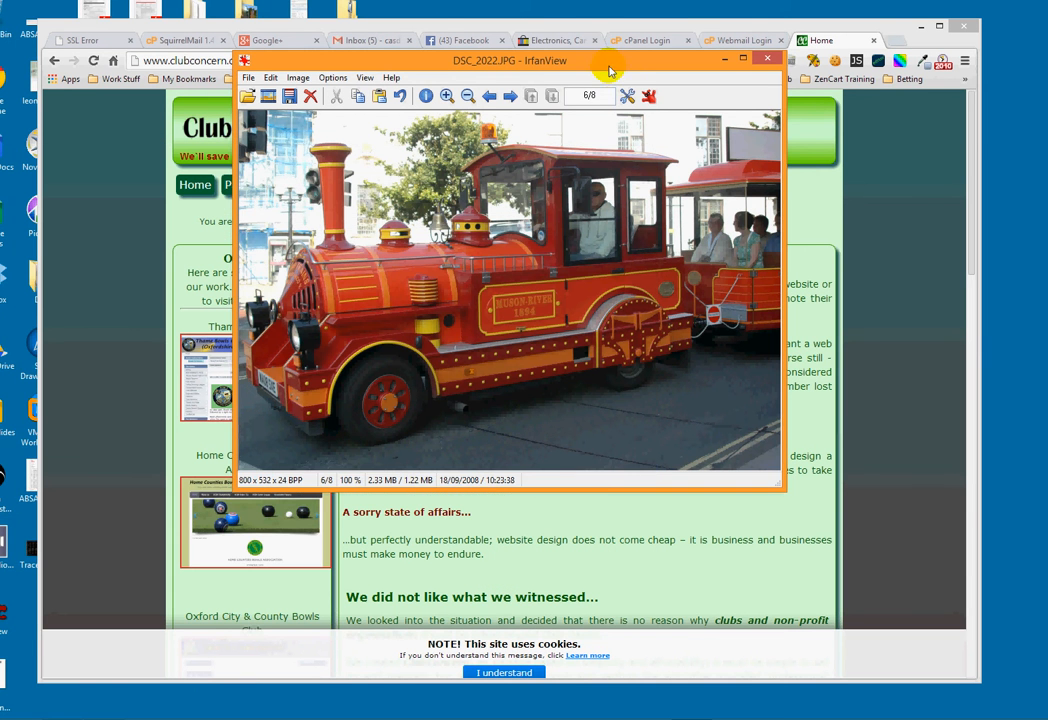
drag(607, 66, 601, 146)
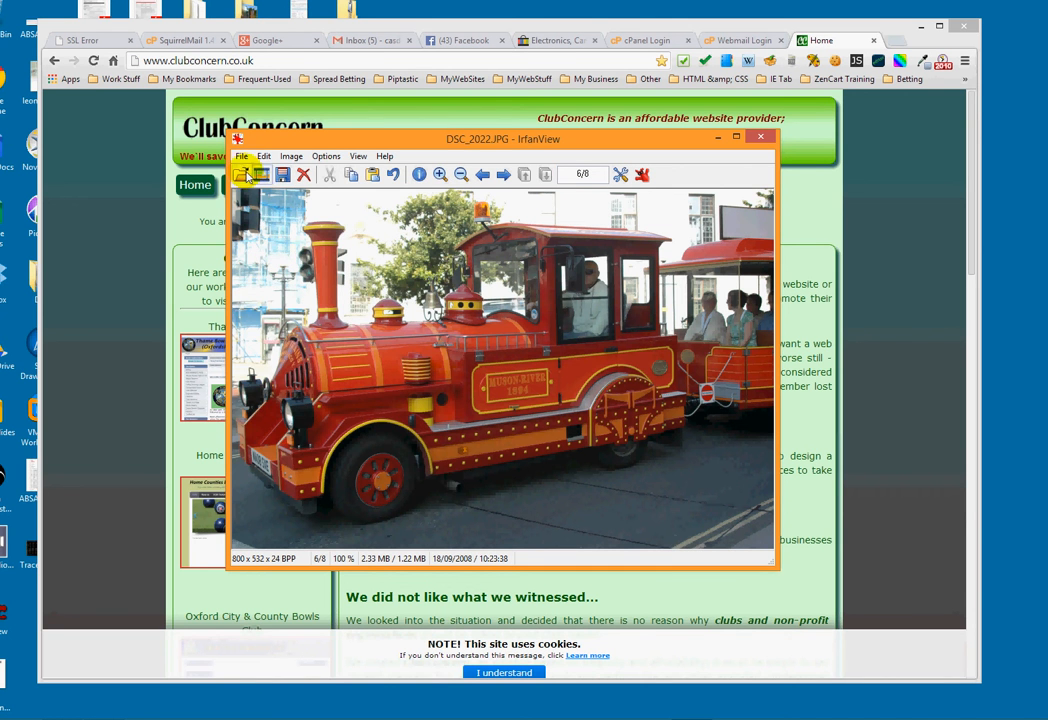
- Open the Save Picture As dialog for the resized photo, place its windows side by side, and set the JPEG save quality to 100
click(241, 157)
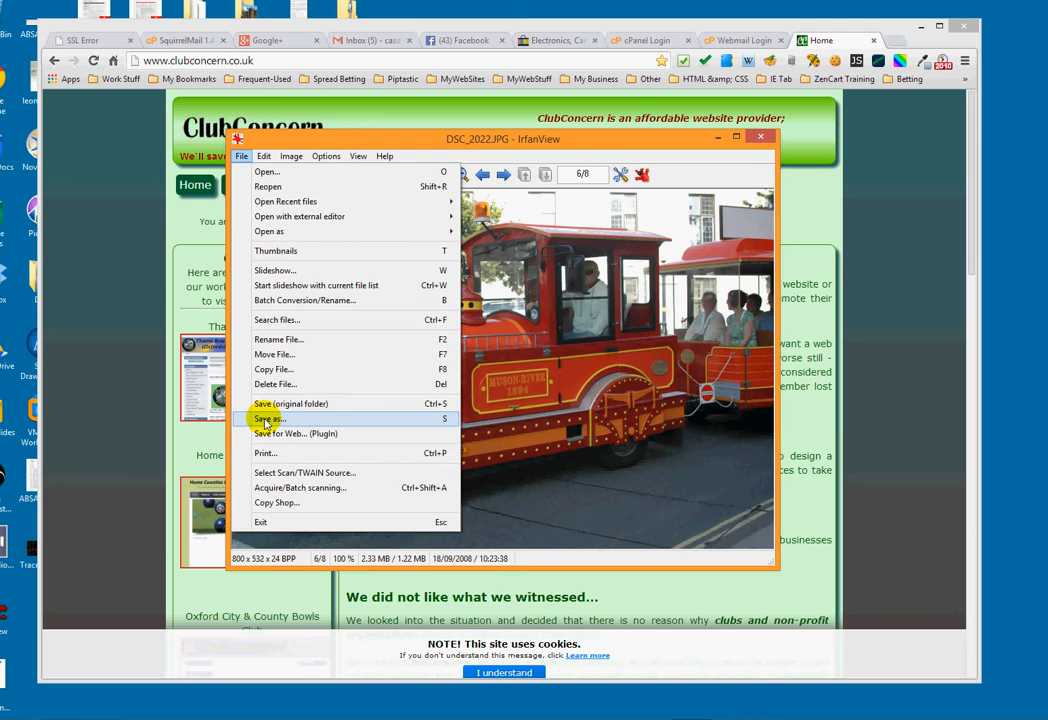
click(265, 420)
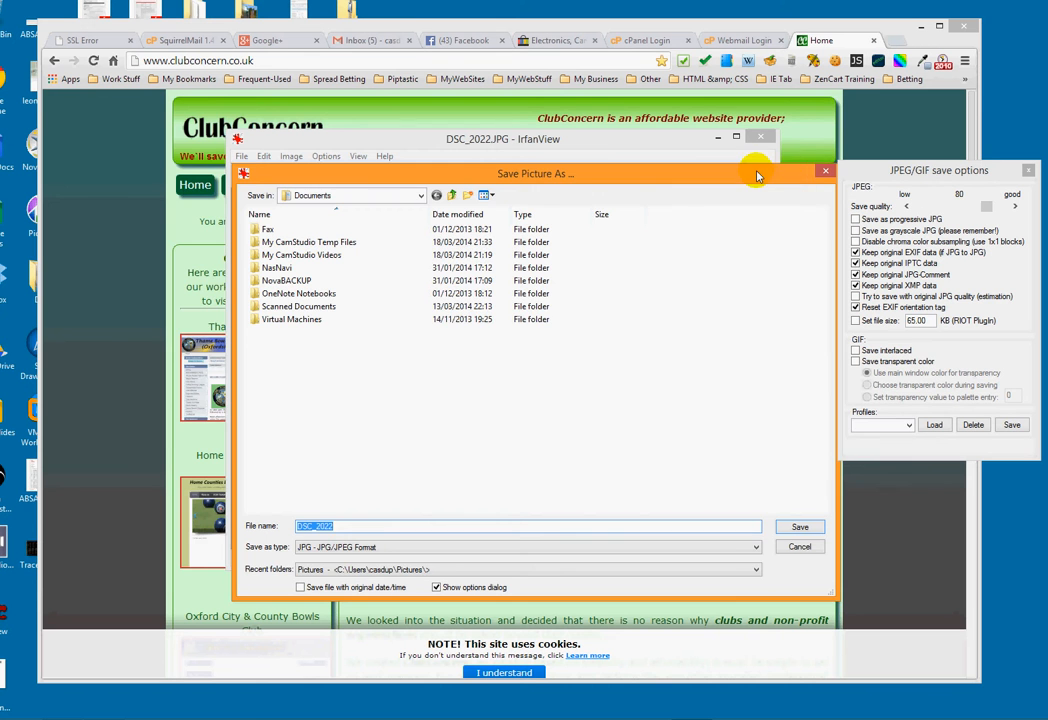
drag(757, 176, 674, 170)
click(906, 174)
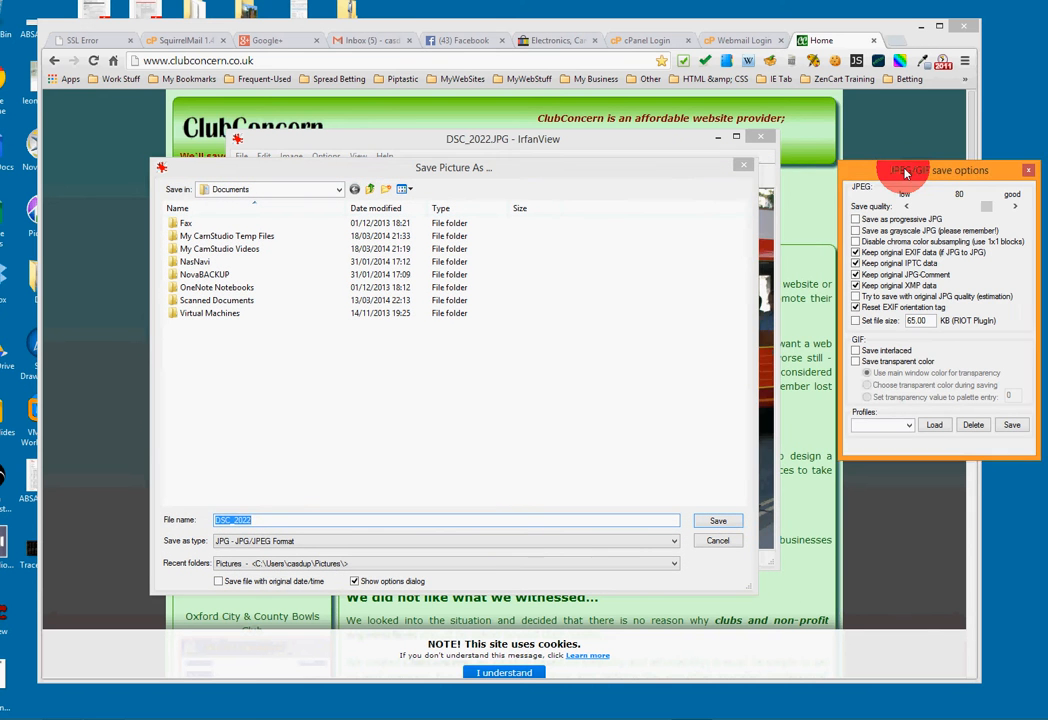
drag(906, 174, 831, 173)
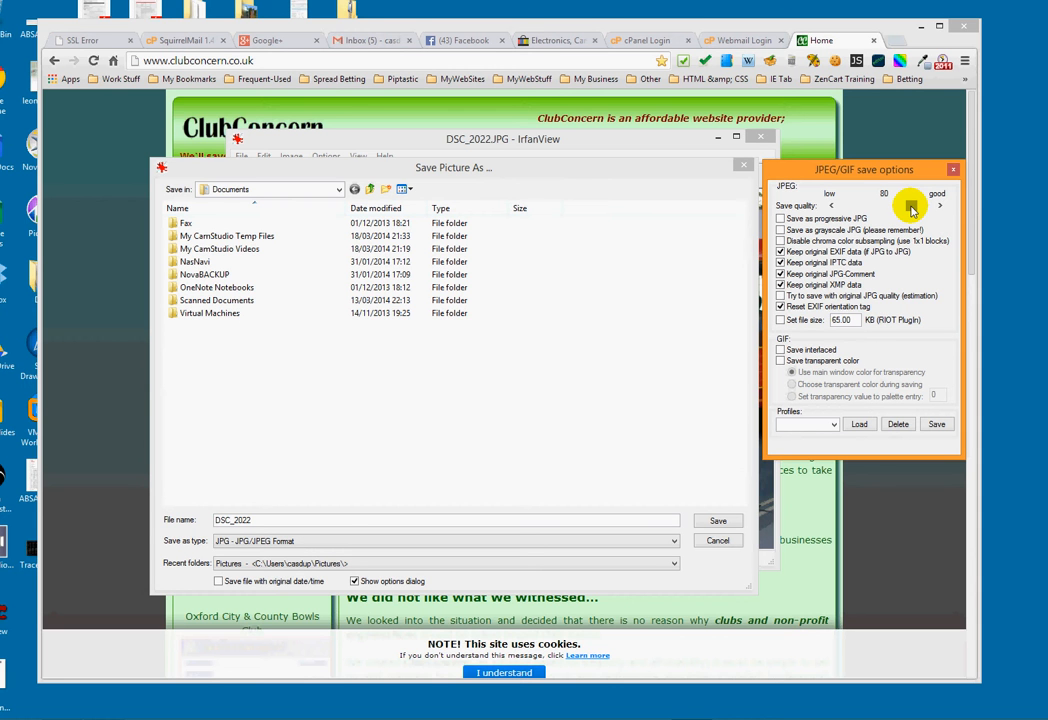
drag(911, 207, 929, 206)
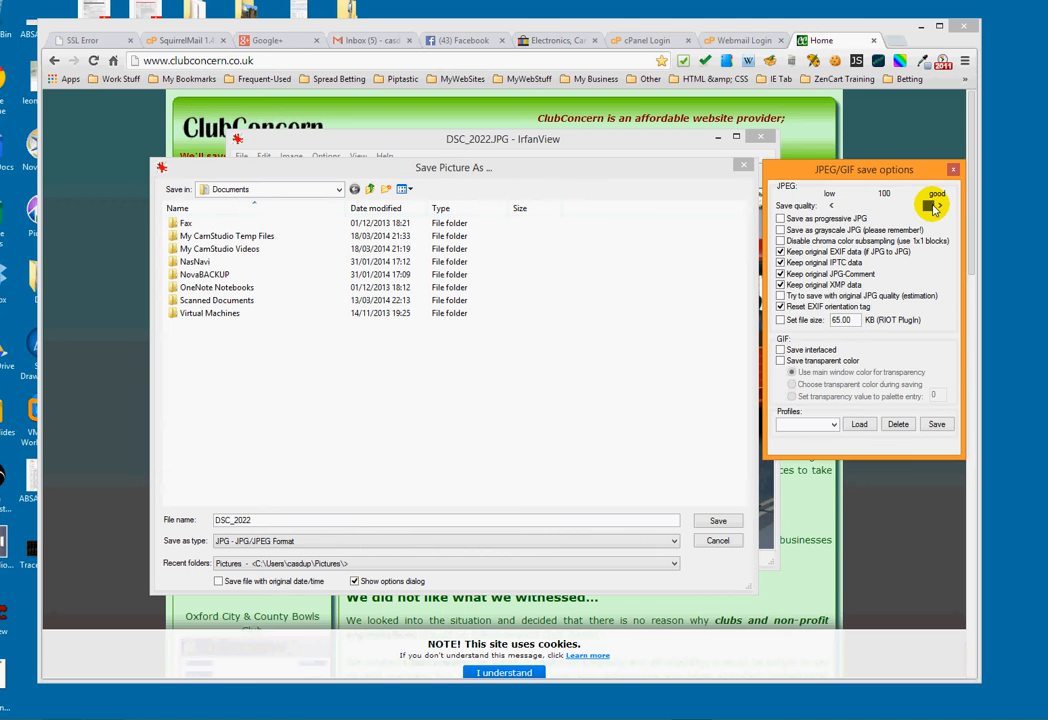
- Set the JPEG save quality to 80 and name the picture file Train-8x6
drag(931, 207, 916, 208)
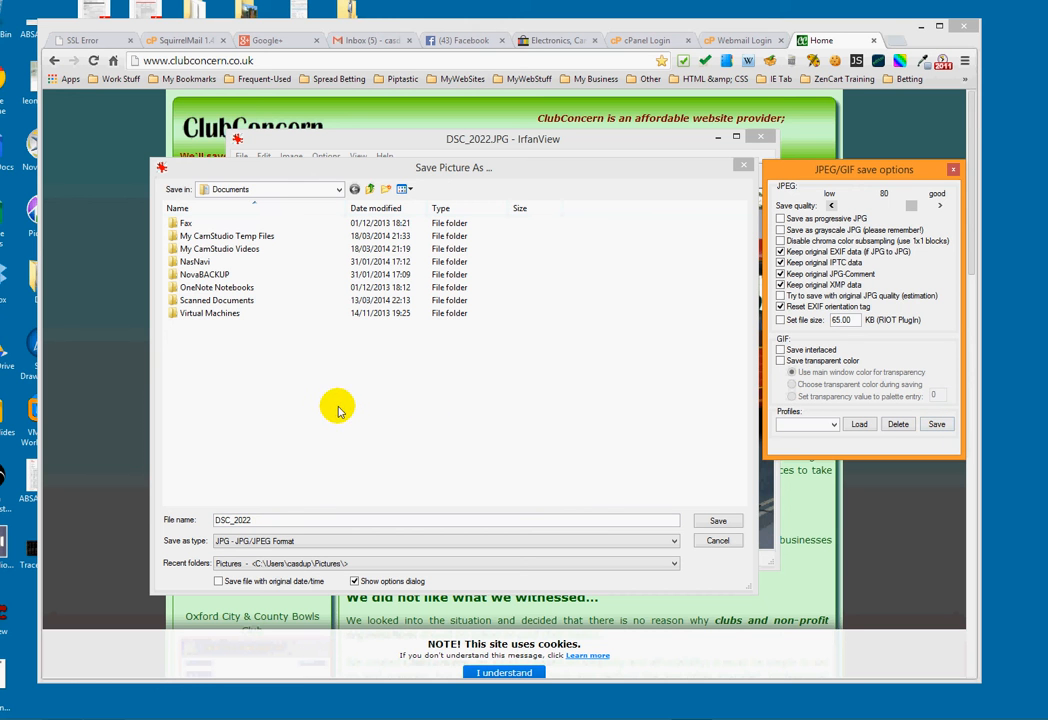
click(252, 520)
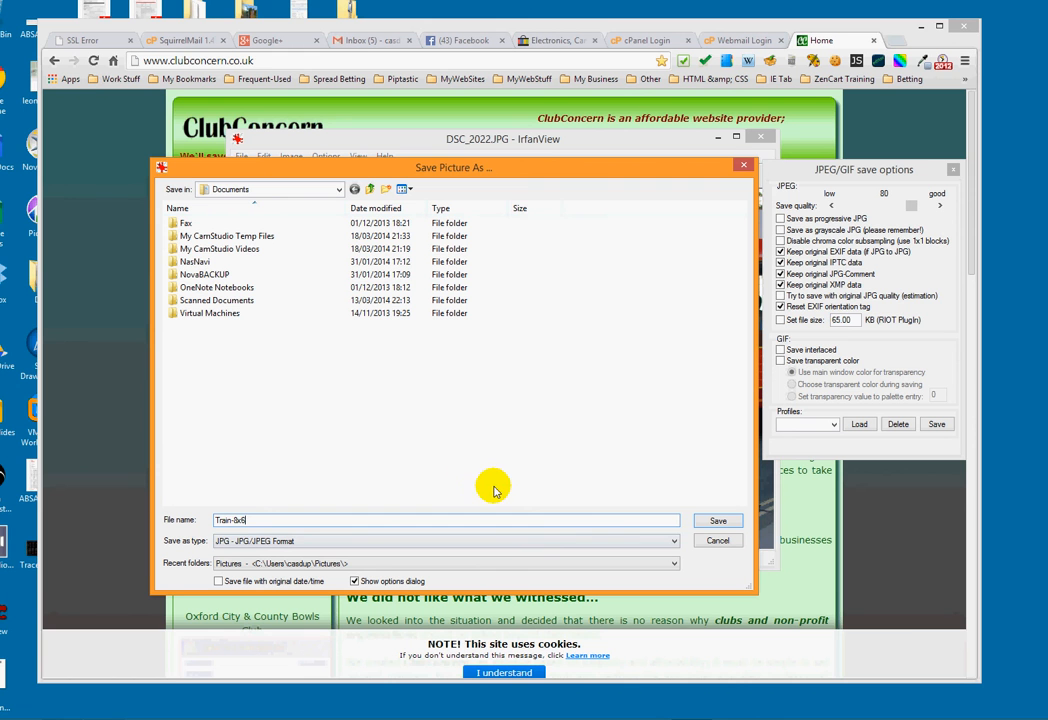
- Look through the recent folders, and choose Pictures as the save location for the file
click(675, 564)
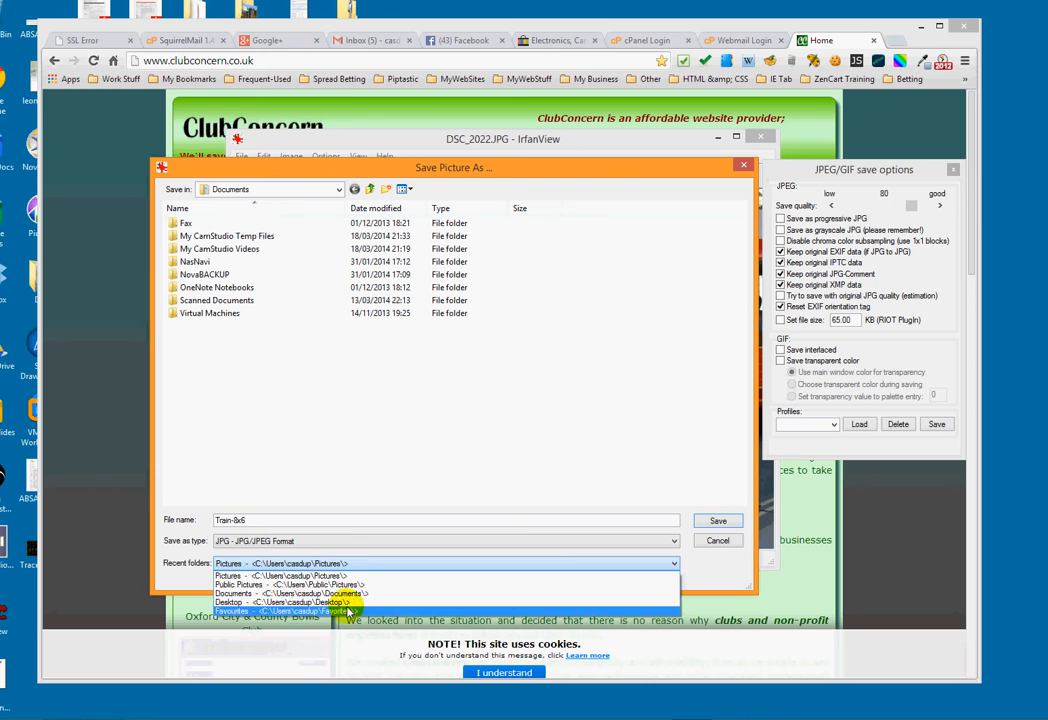
click(424, 487)
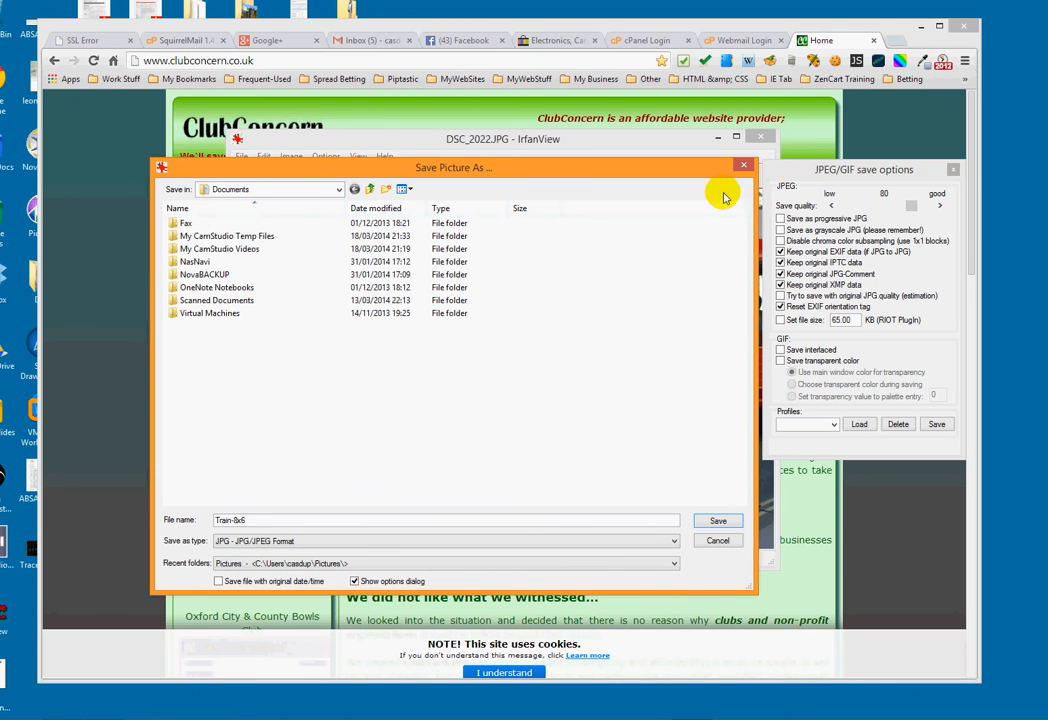
click(338, 189)
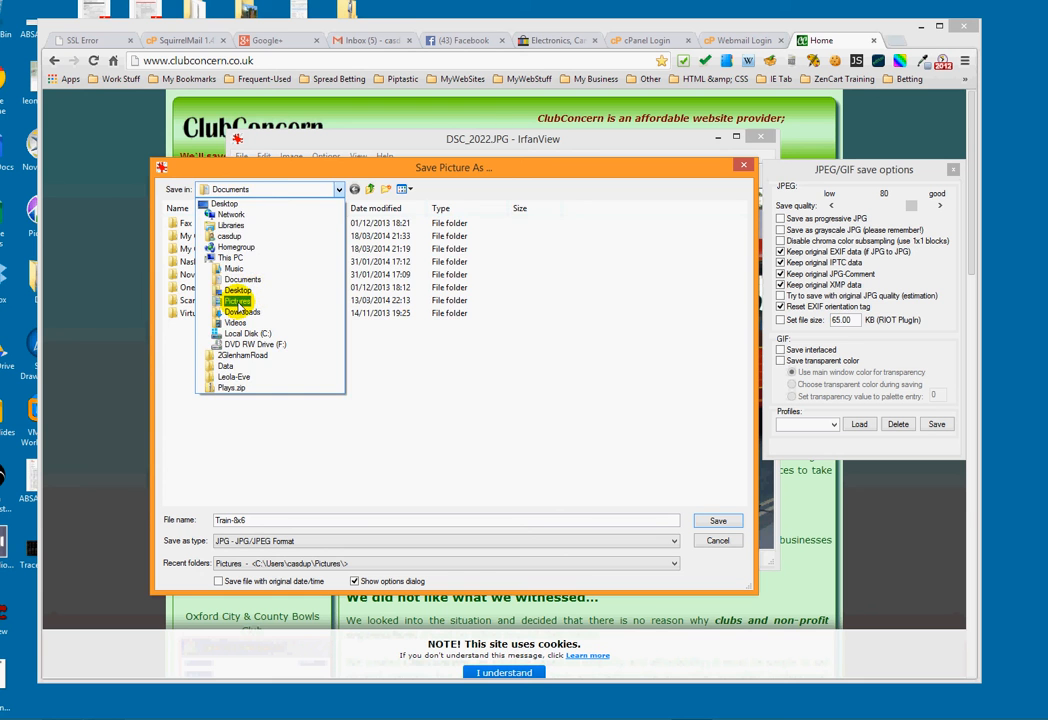
click(237, 301)
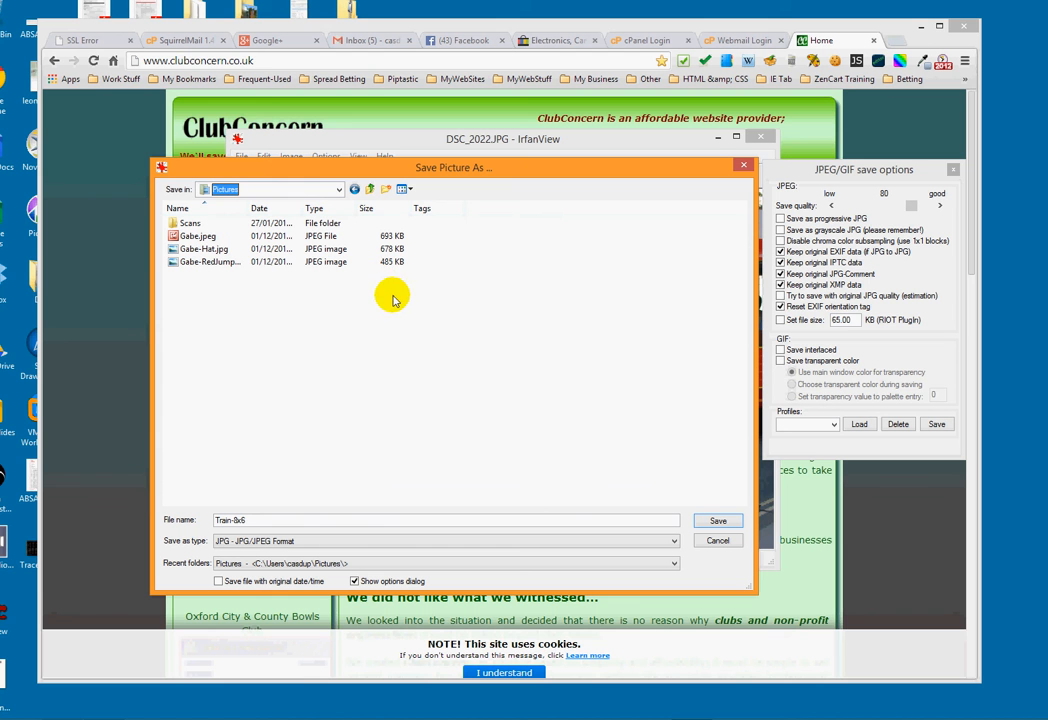
- Create a new folder named Practice inside Pictures and save the resized photo in it
click(387, 192)
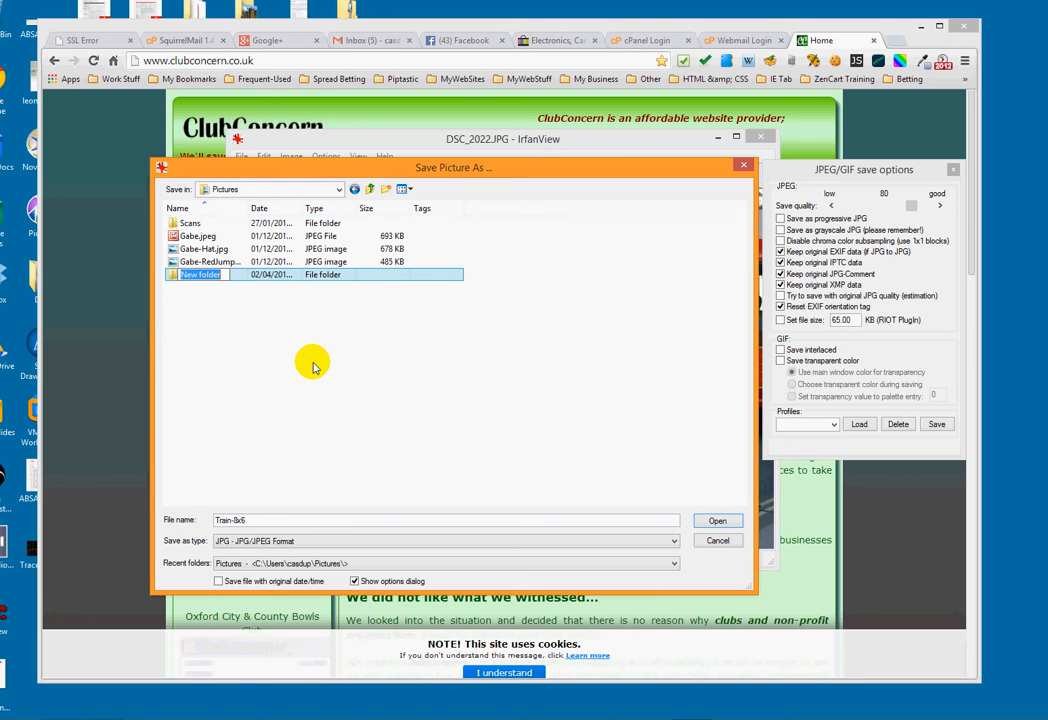
text(Practice)
key(Return)
double_click(175, 274)
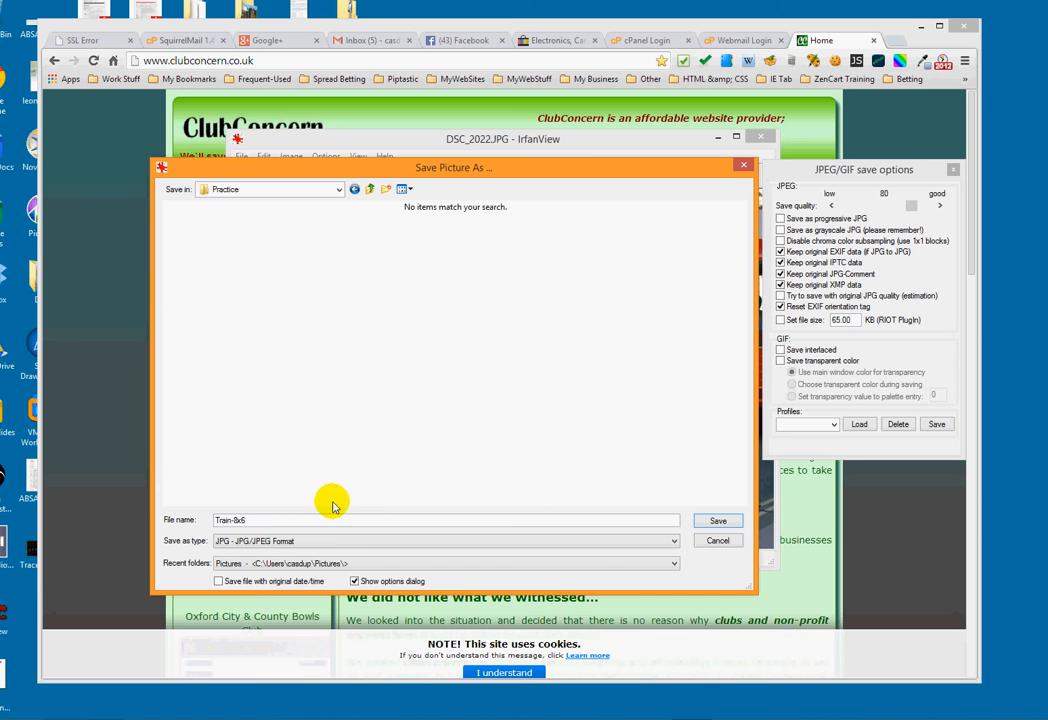
click(936, 425)
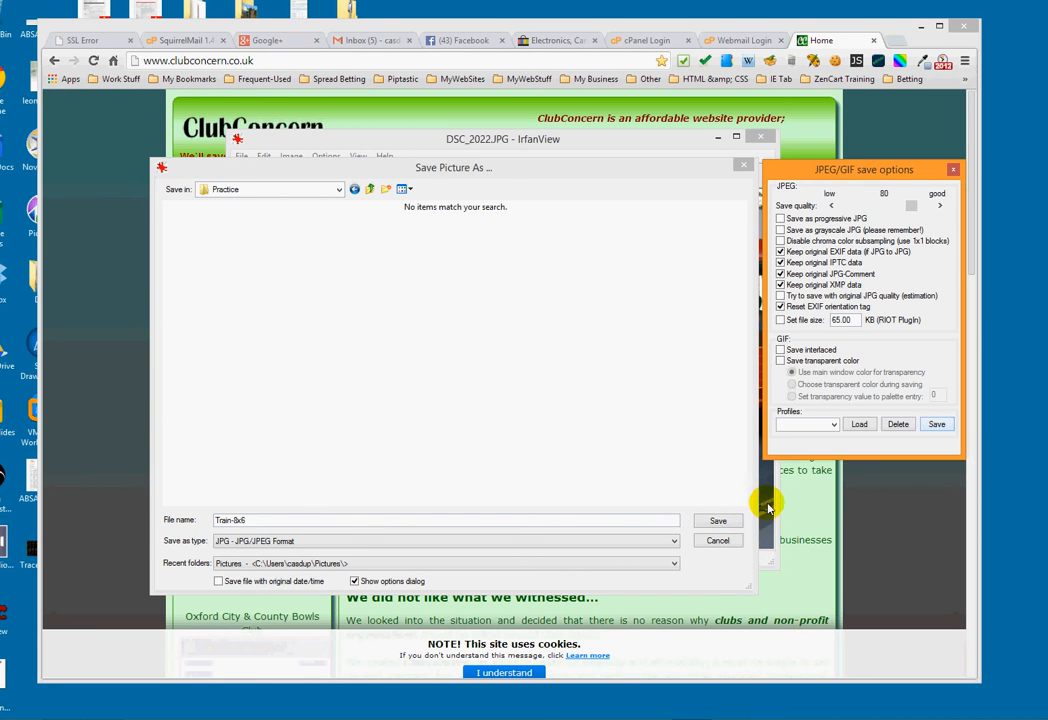
click(718, 521)
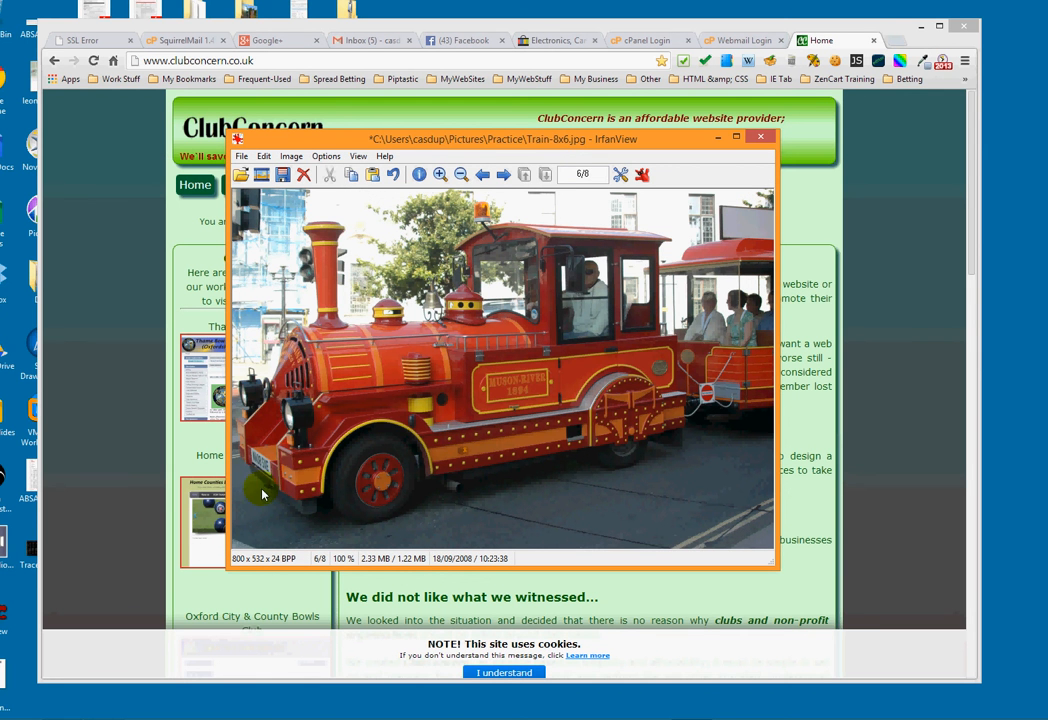
- Open a new File Explorer window, go to the Practice folder in Pictures and select Train-8x6.jpg
mouse_move(160, 716)
mouse_move(107, 712)
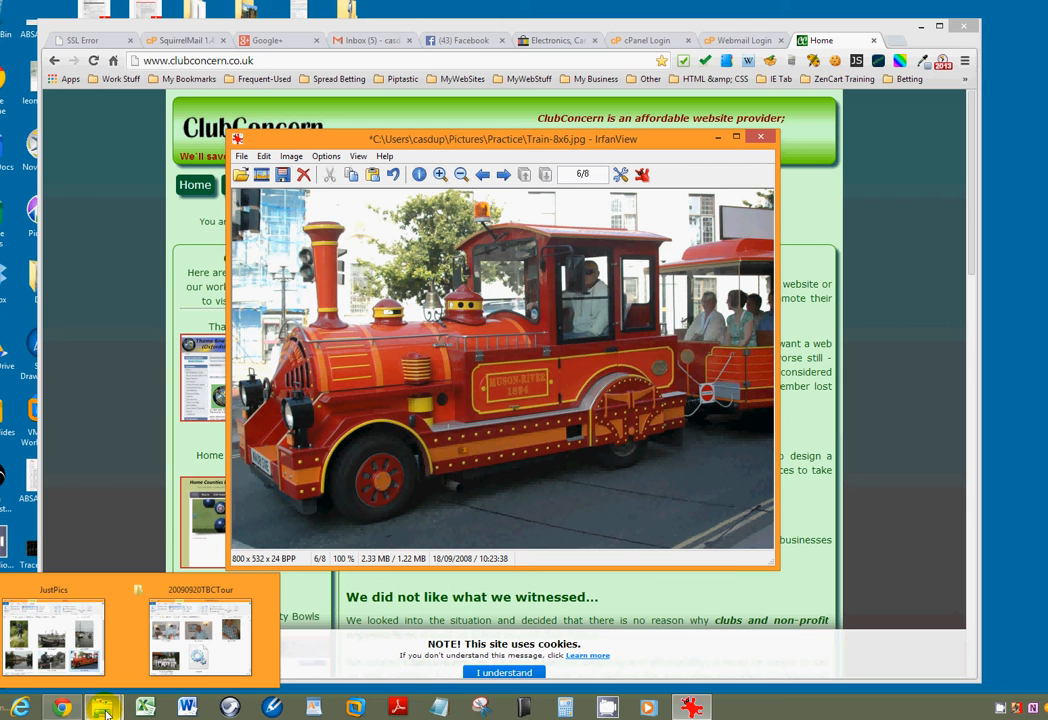
right_click(107, 712)
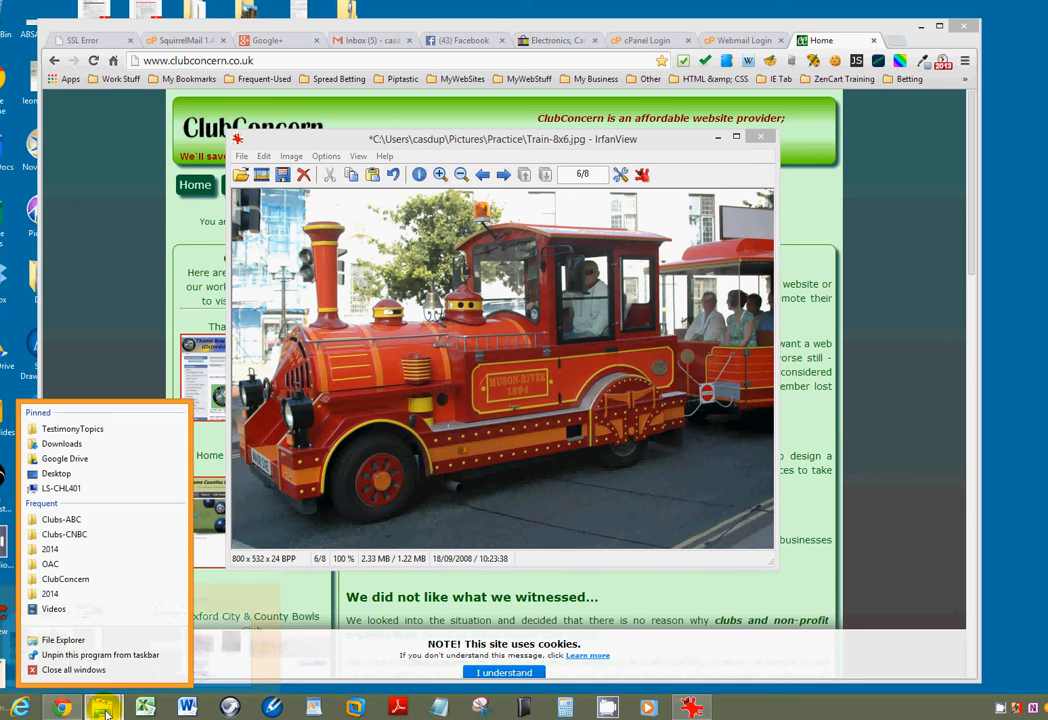
click(66, 638)
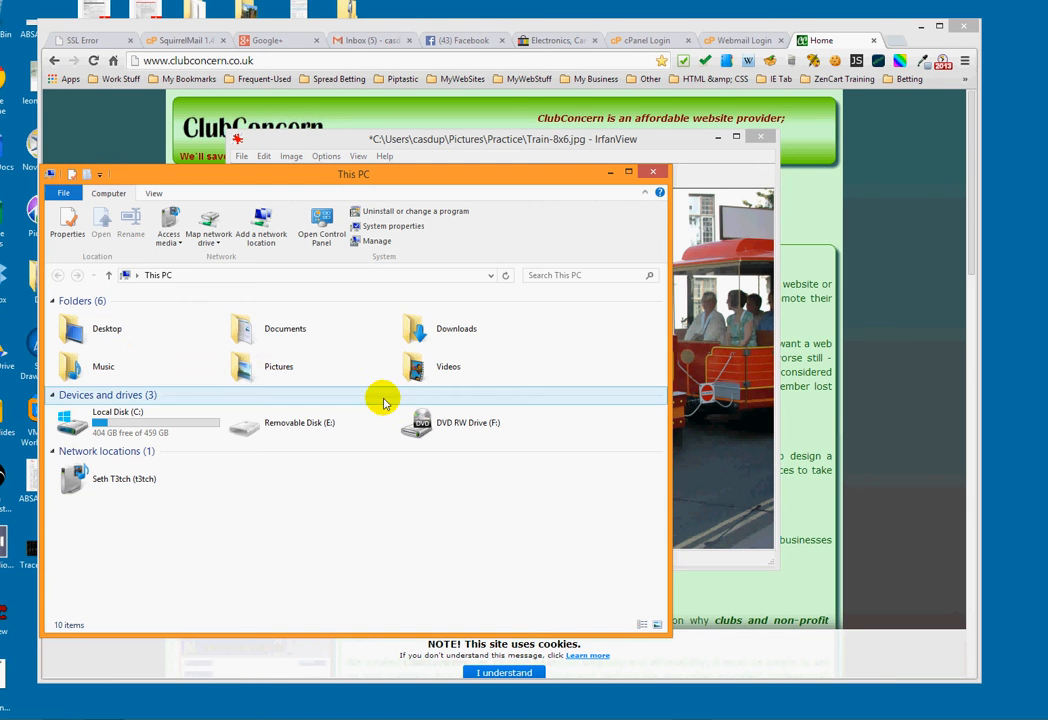
double_click(270, 368)
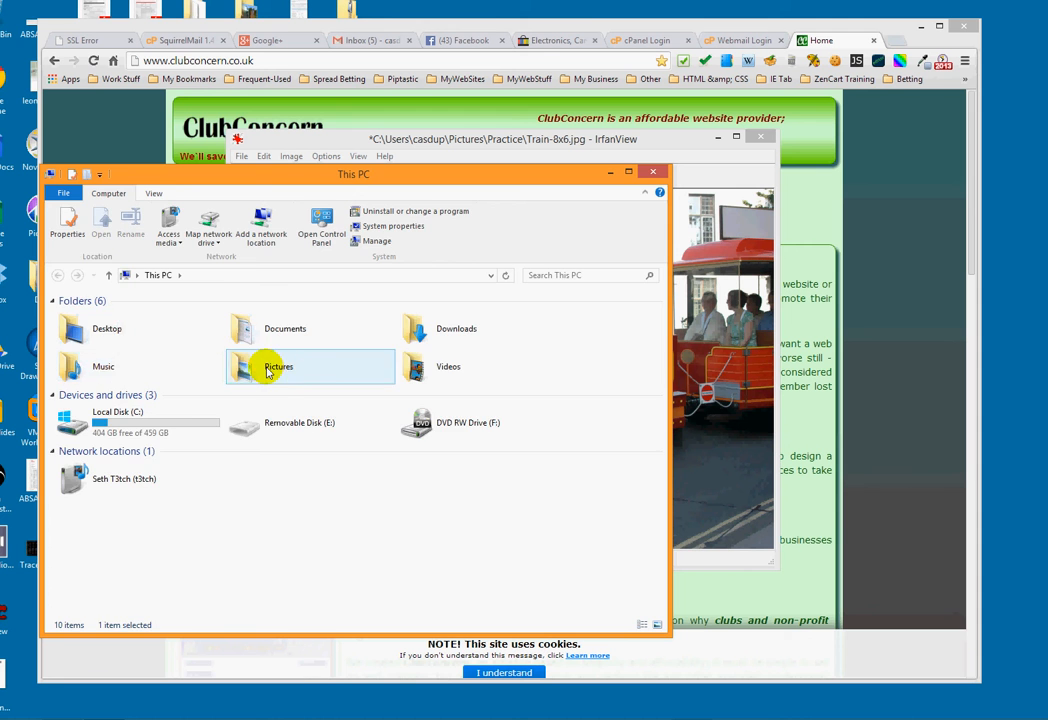
double_click(86, 325)
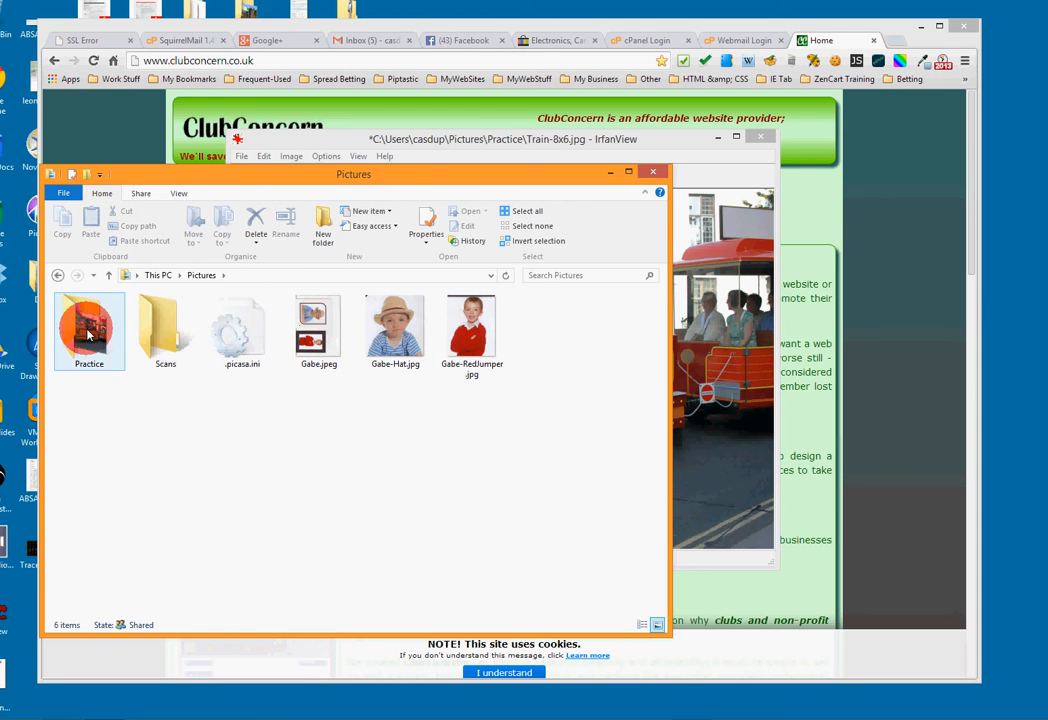
click(92, 318)
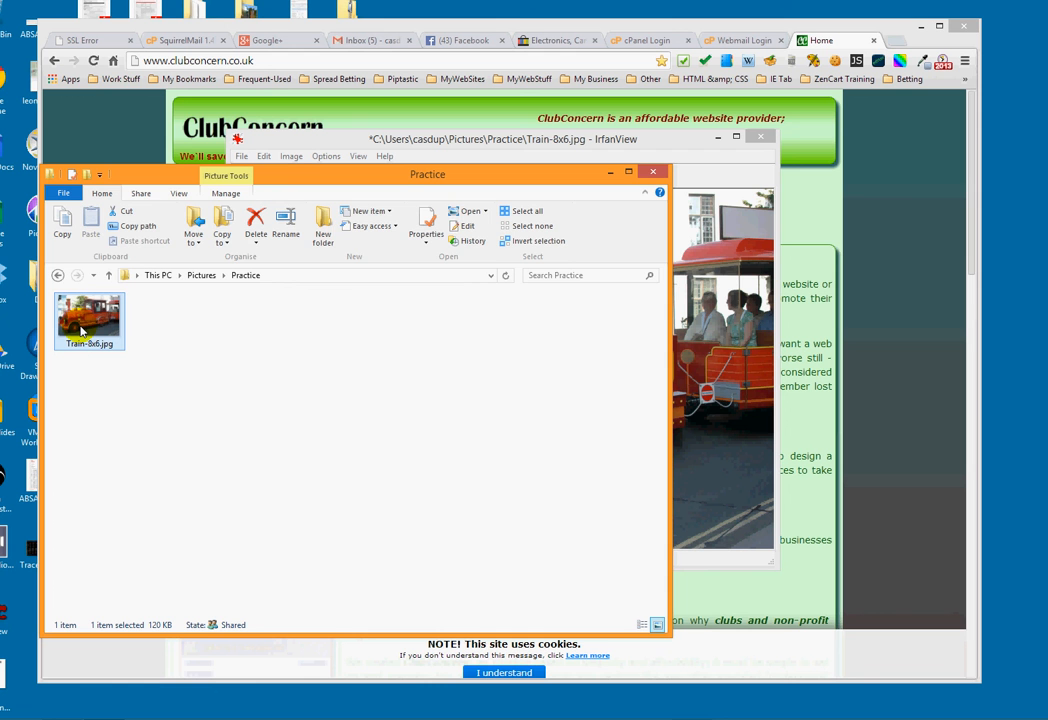
- Show the Practice folder in Details view and check the file size of Train-8x6.jpg
click(178, 193)
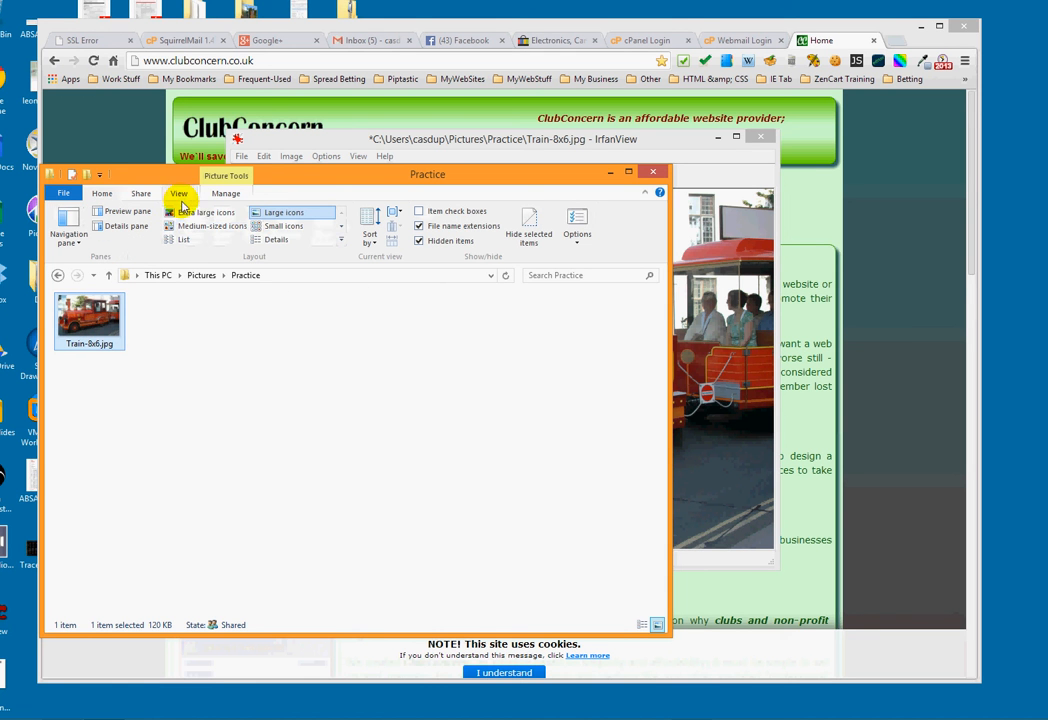
click(268, 240)
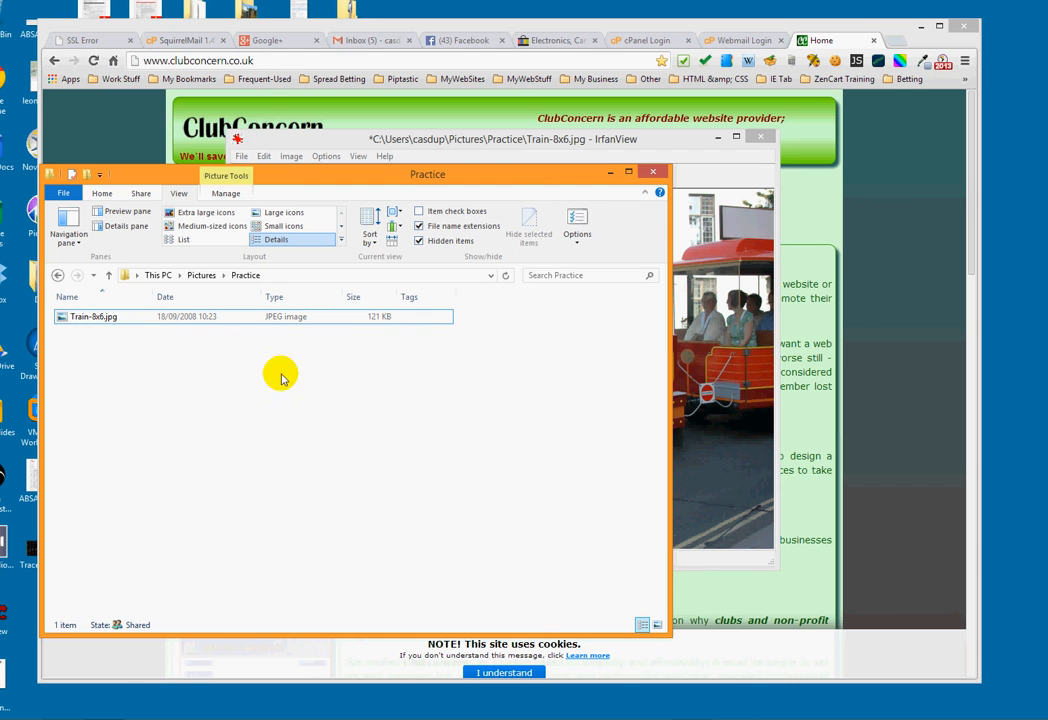
click(373, 327)
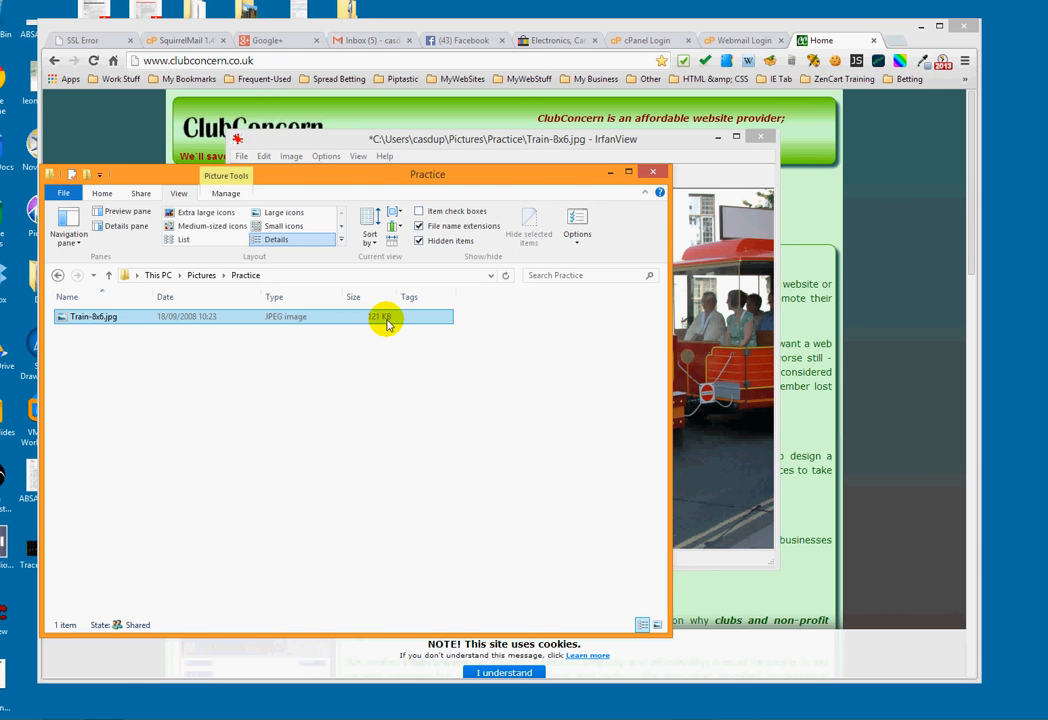
click(370, 344)
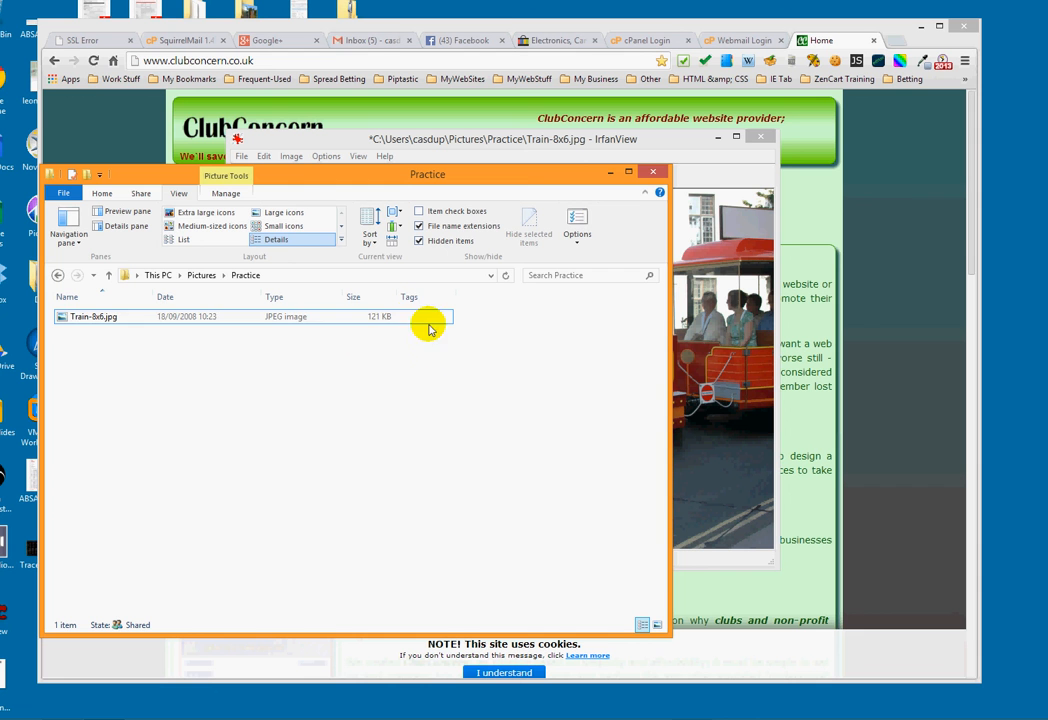
click(402, 318)
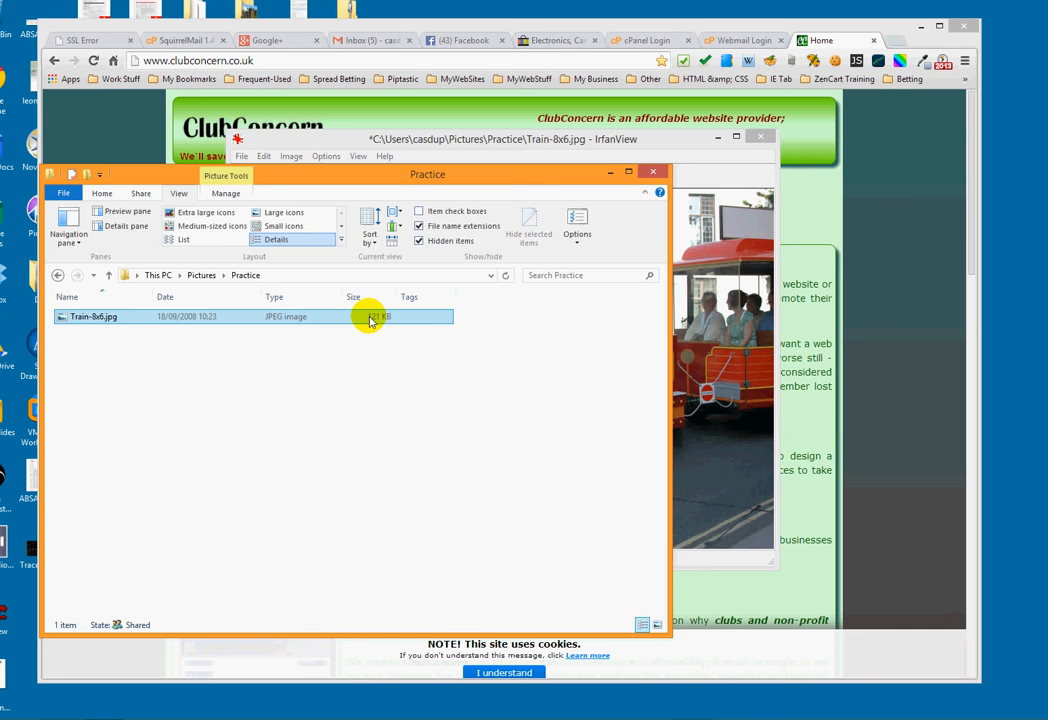
click(425, 382)
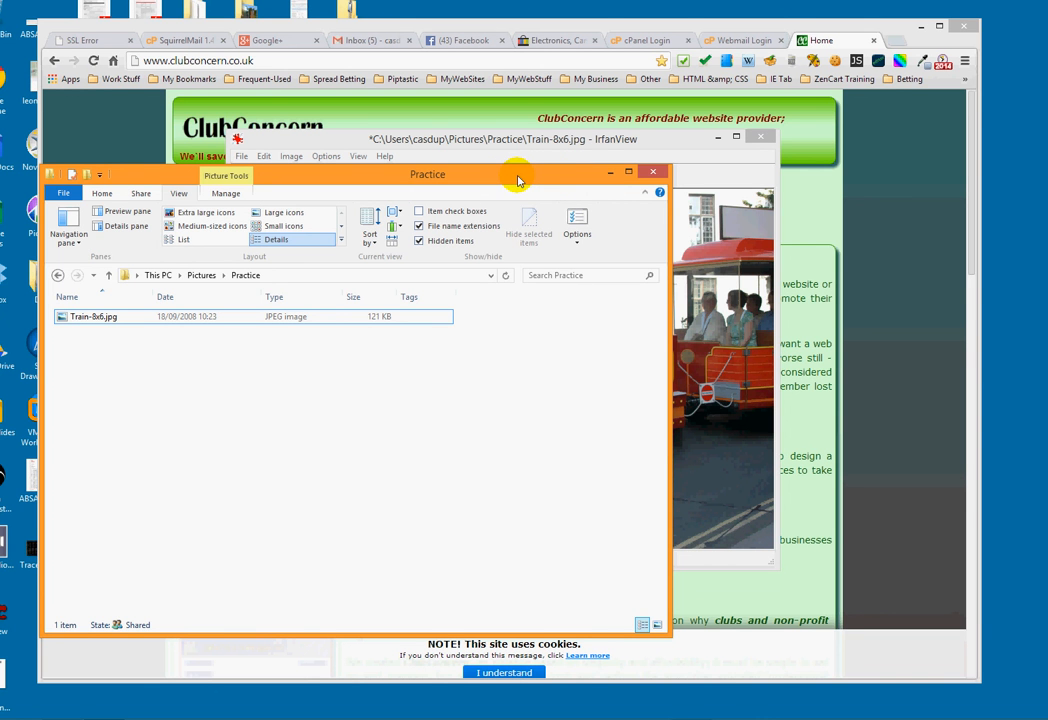
- Close the Practice folder window and the picture's IrfanView window
drag(522, 180, 605, 183)
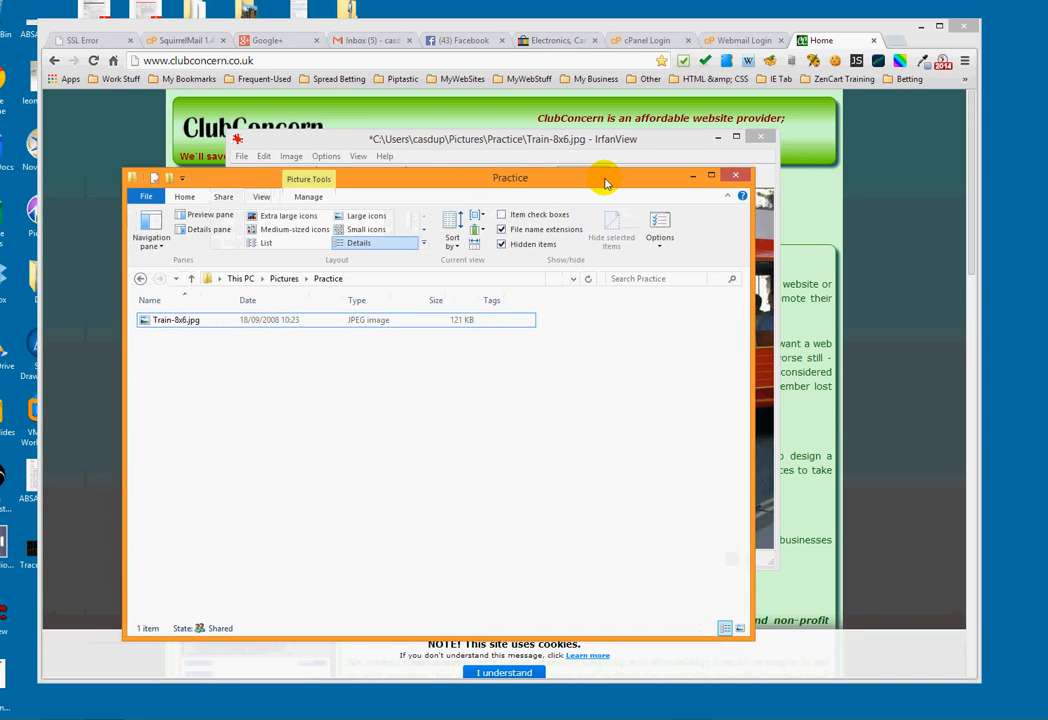
click(736, 175)
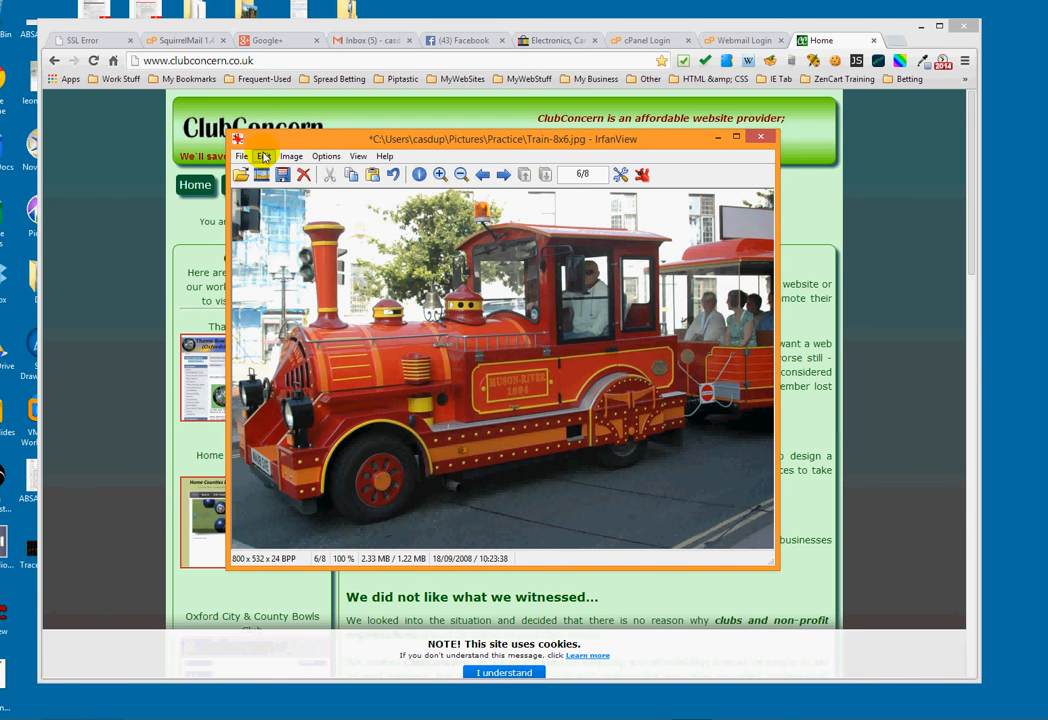
click(762, 140)
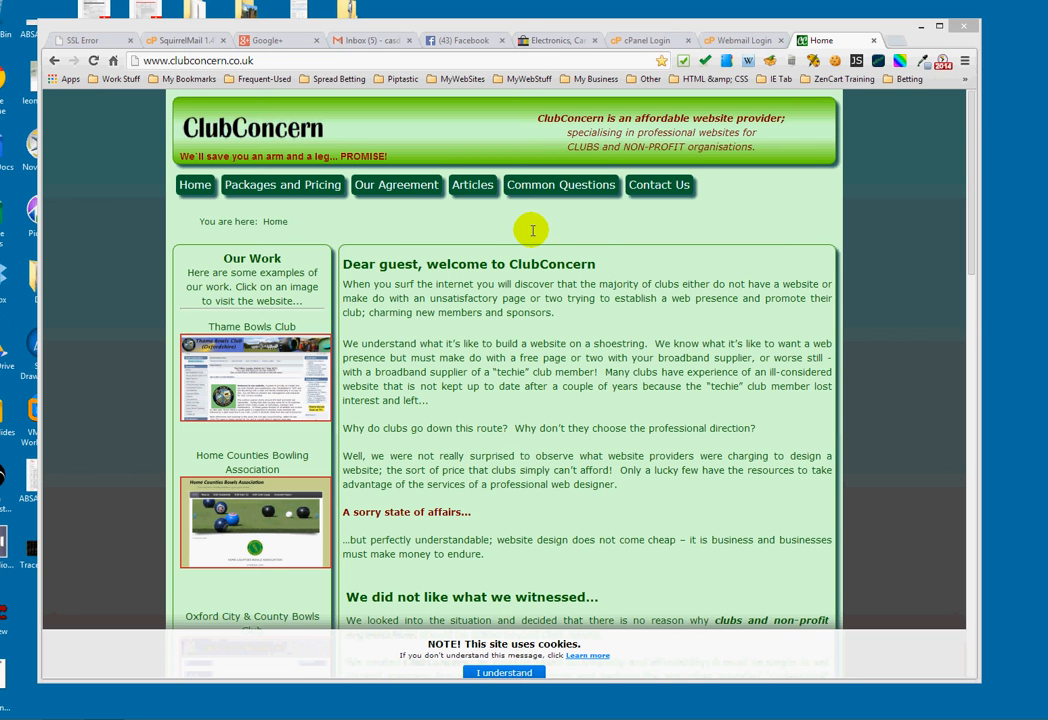
mouse_move(859, 718)
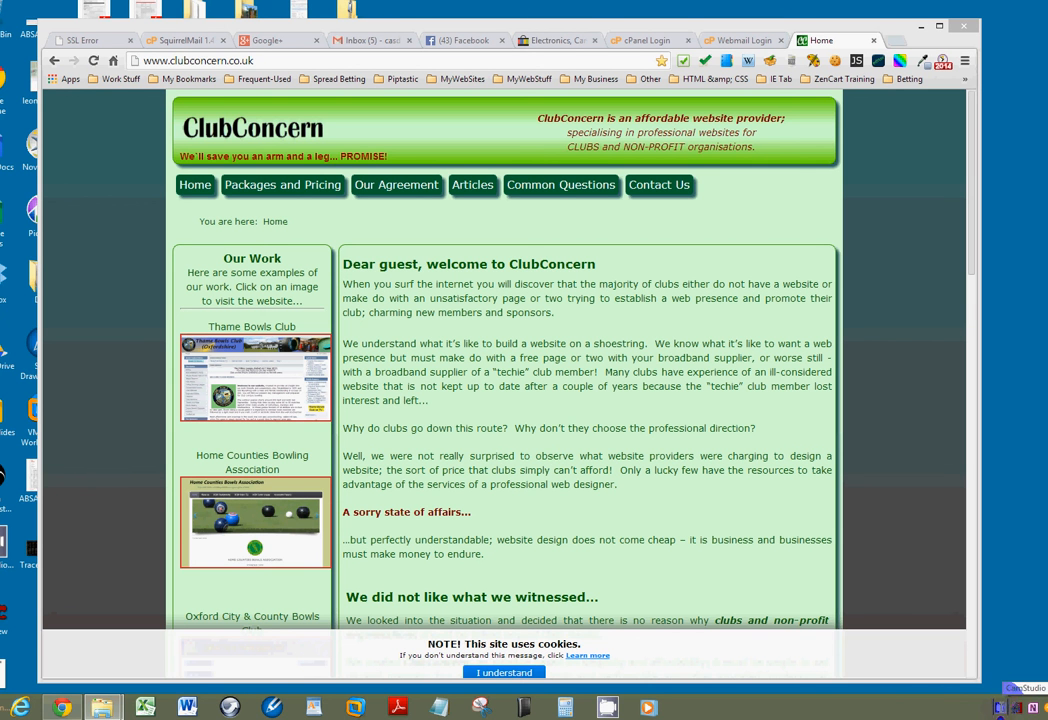
right_click(1001, 705)
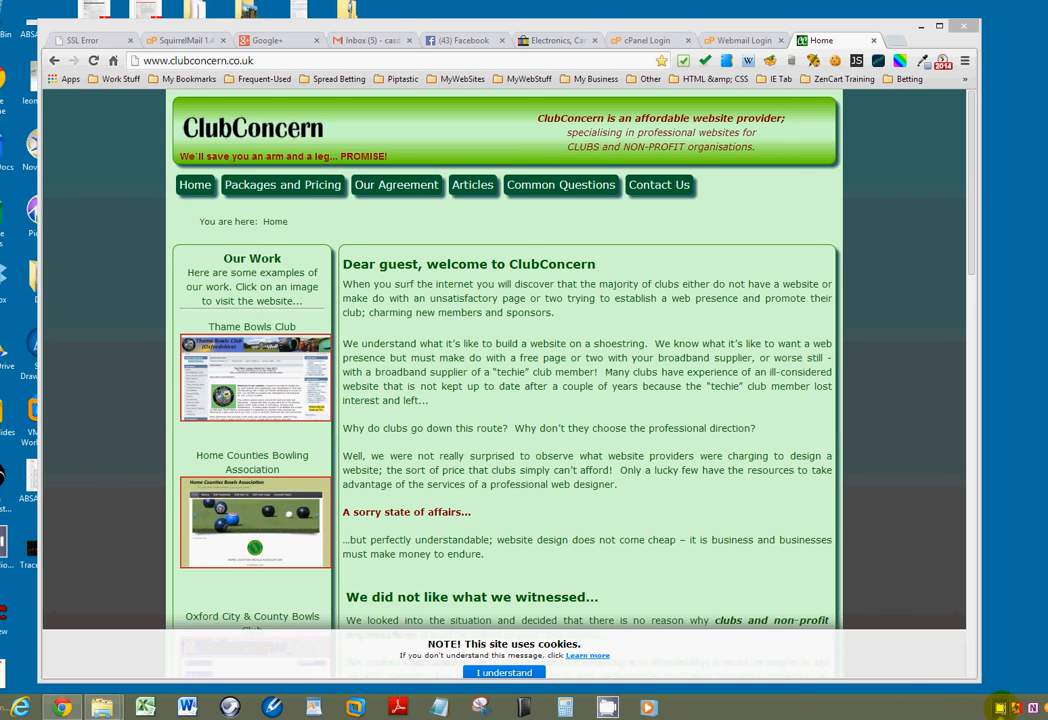
click(1033, 663)
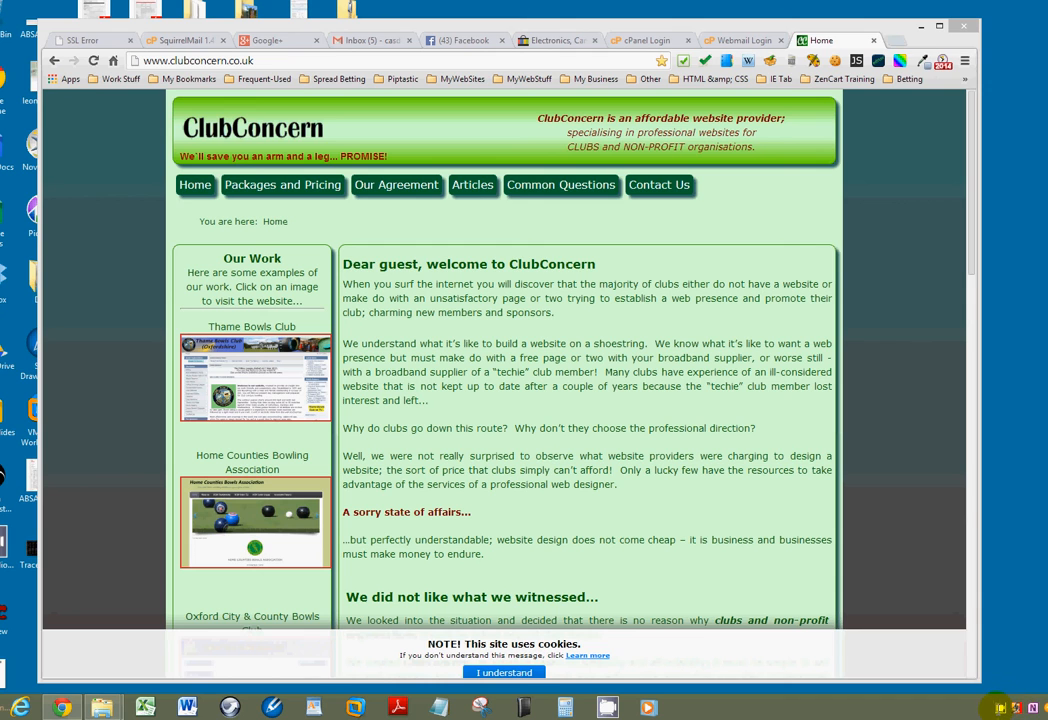